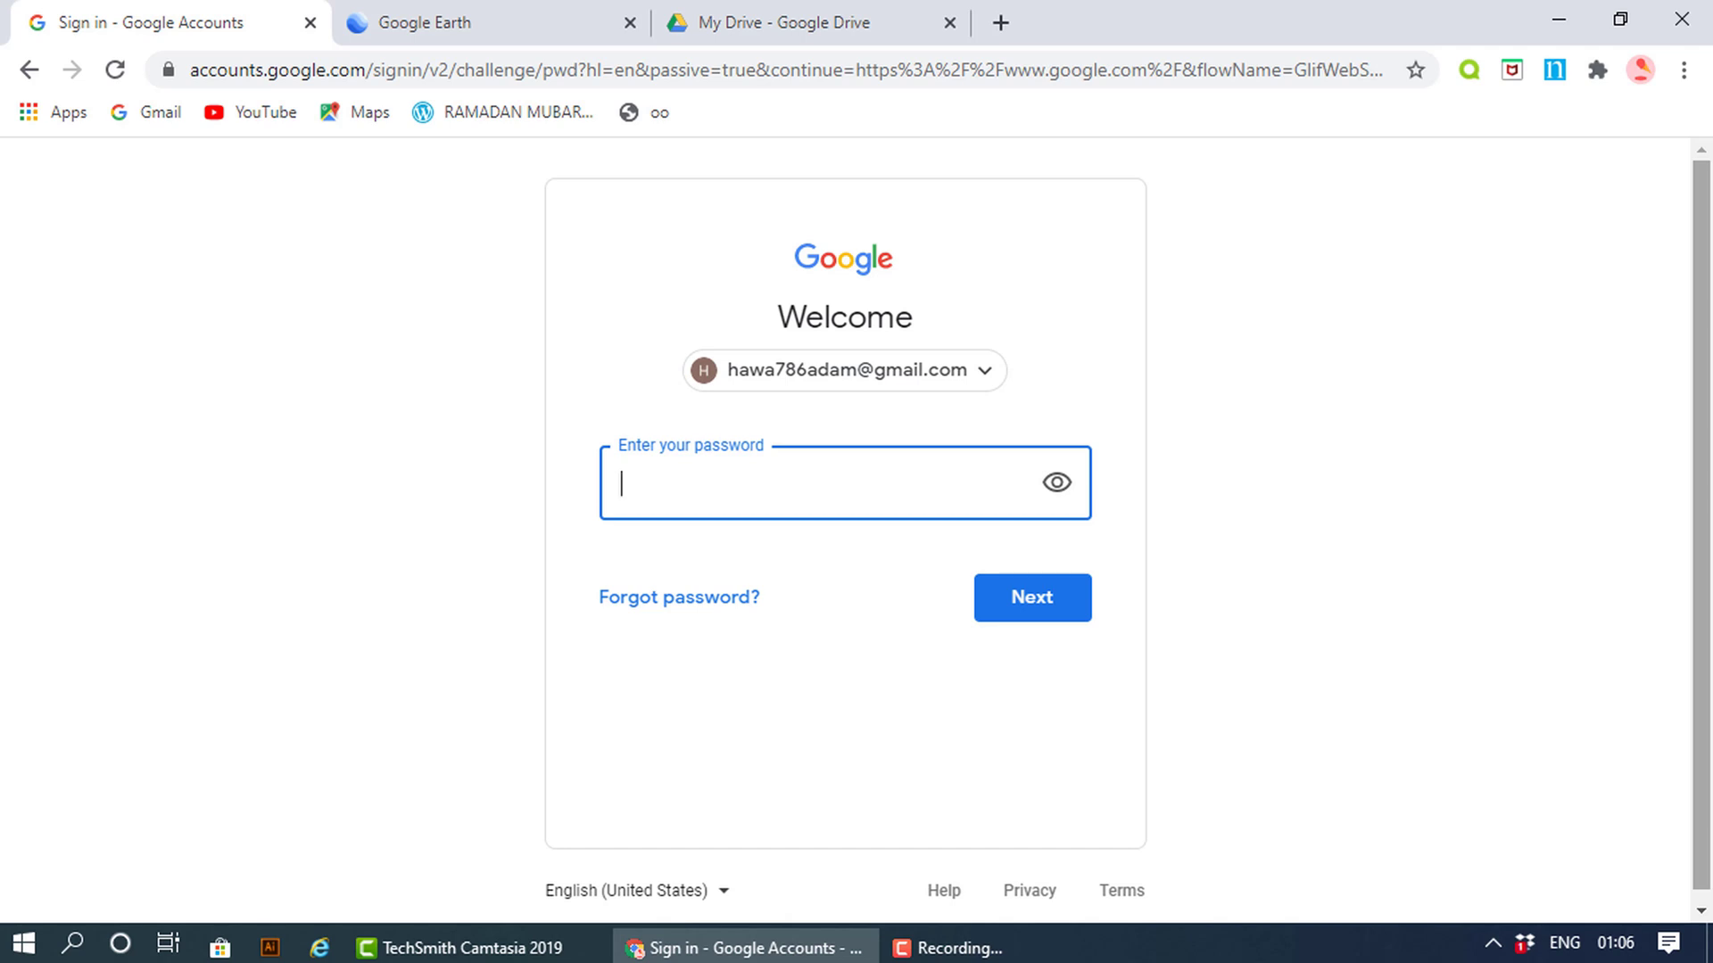
Replace the sign-in email with the account's address and continue to its password page
{"action": "left_click", "coordinate": [995, 382]}
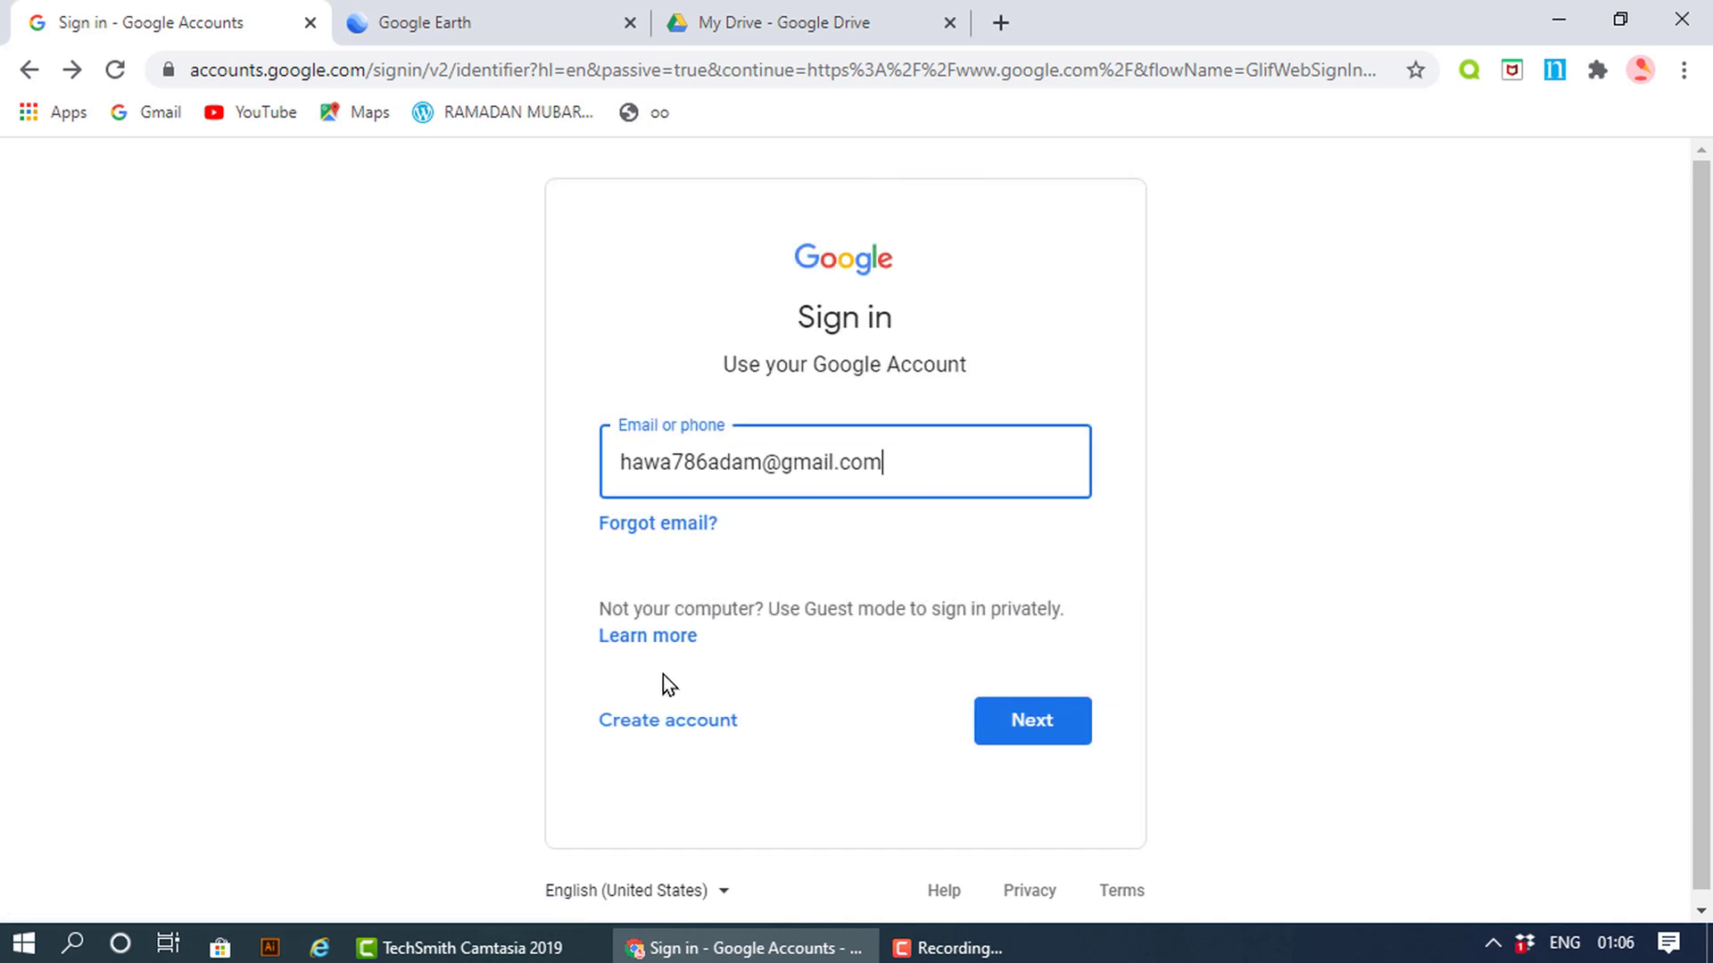
{"action": "triple_click", "coordinate": [842, 464]}
{"action": "key", "text": "ctrl+c"}
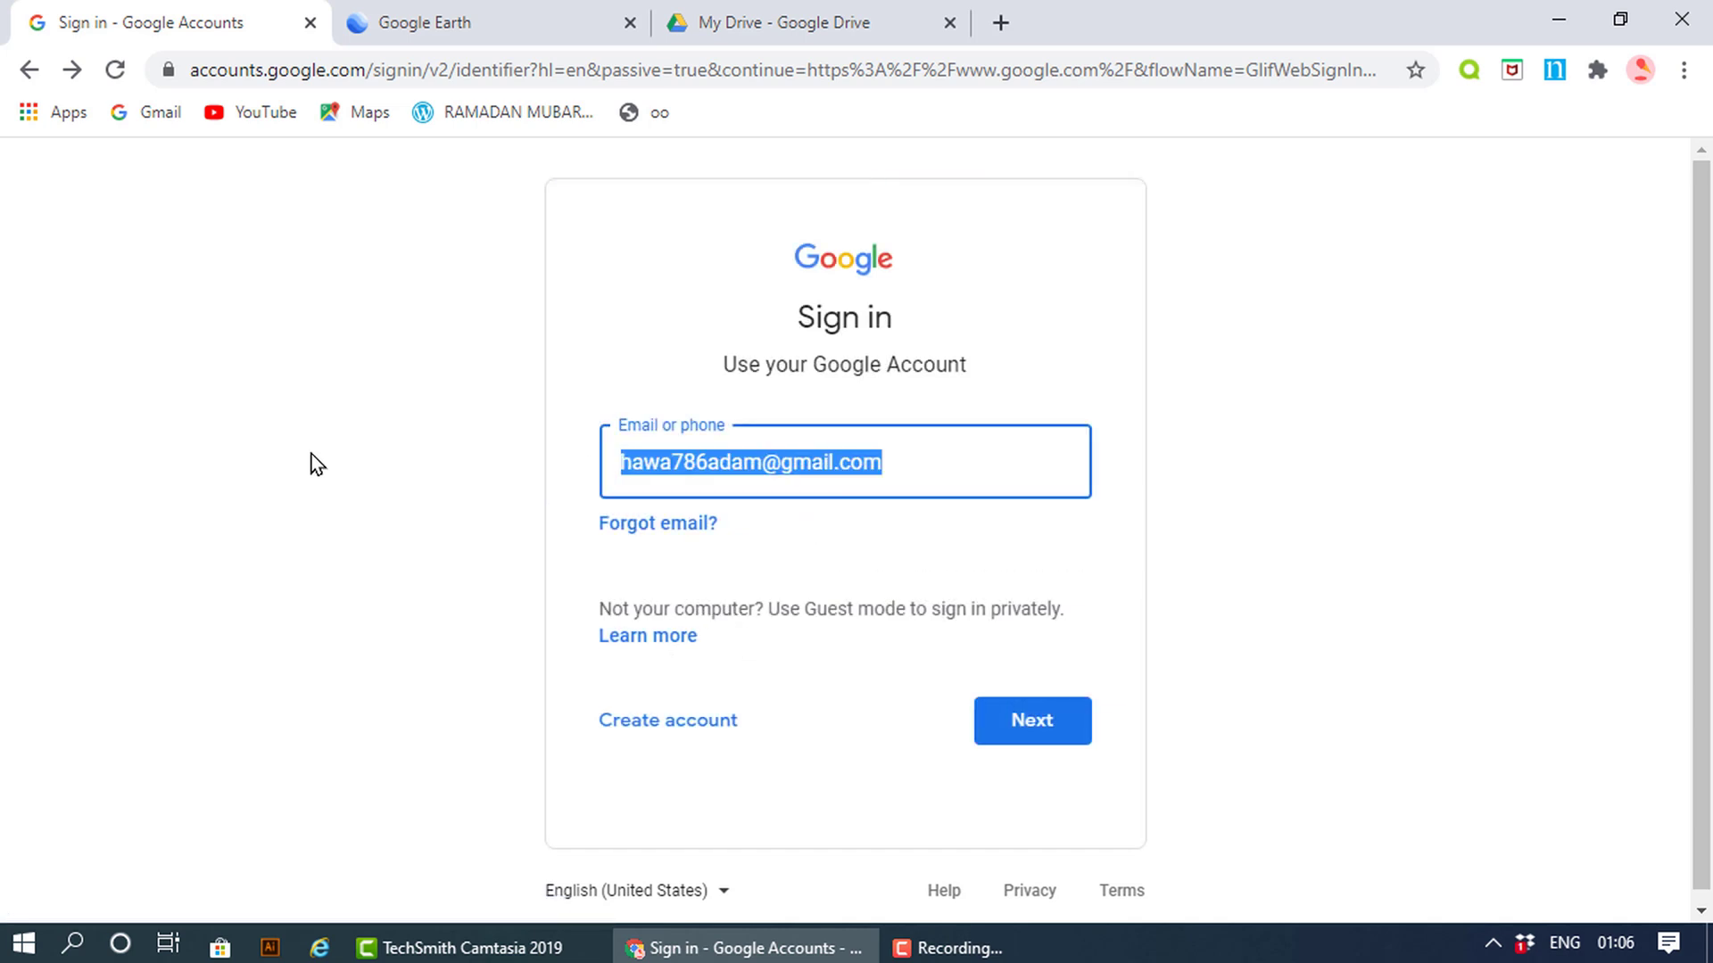
{"action": "key", "text": "BackSpace"}
{"action": "left_click", "coordinate": [1238, 528]}
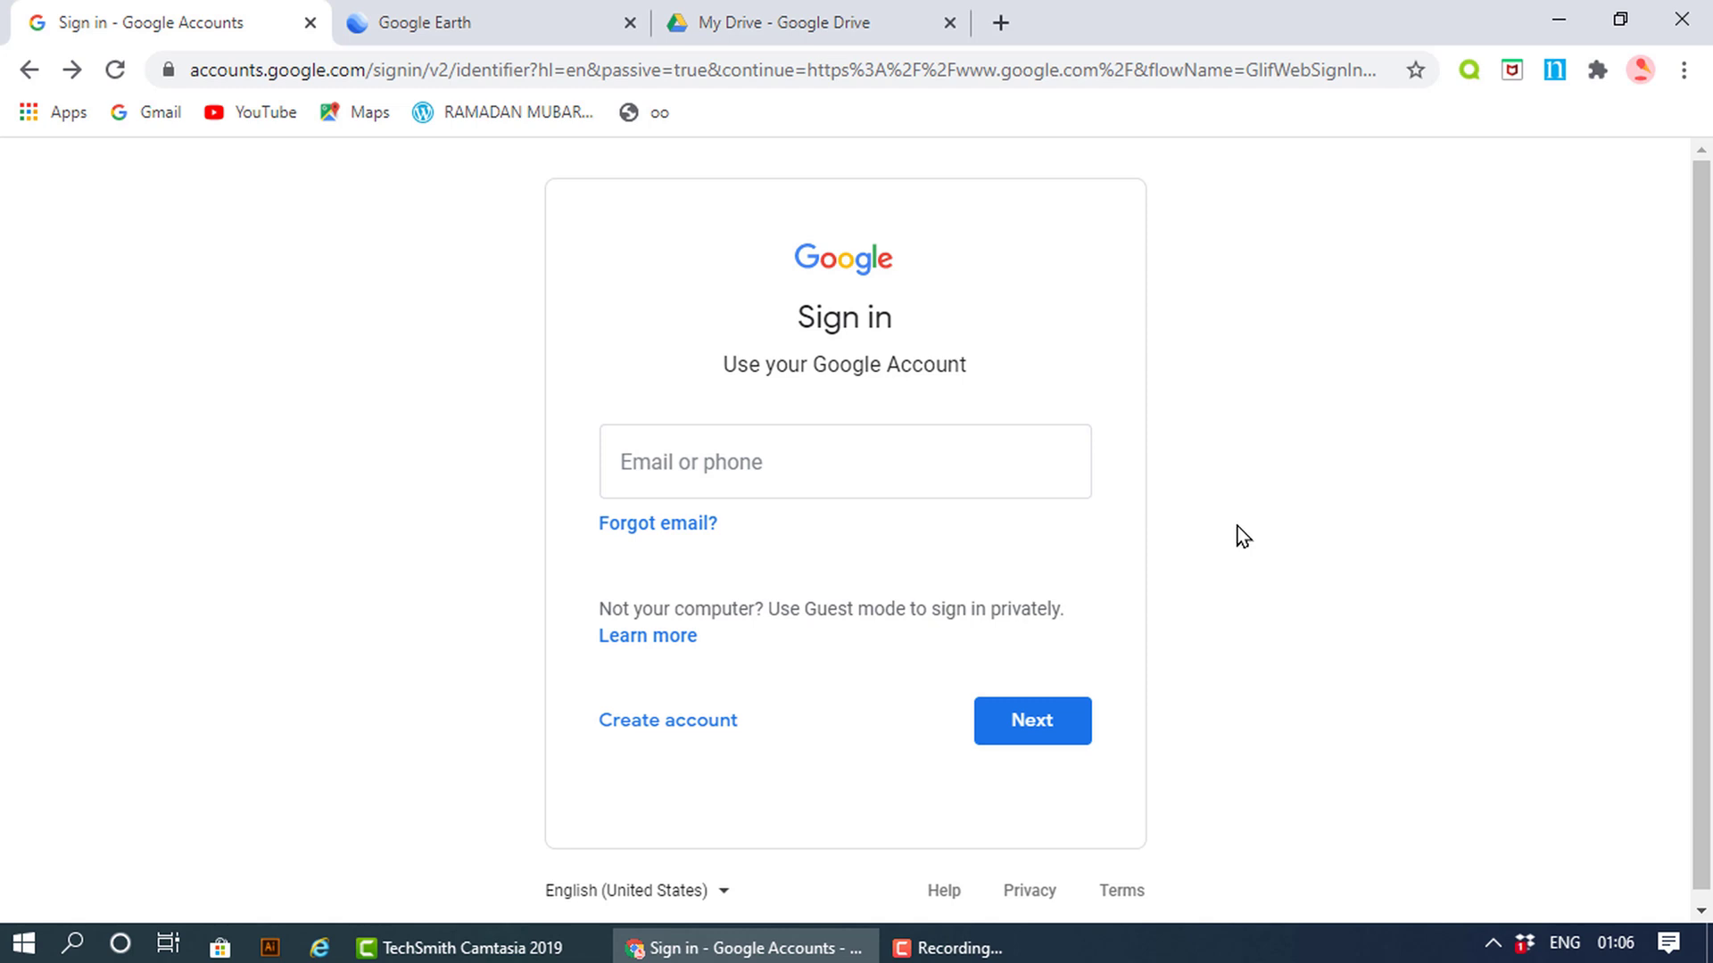
{"action": "left_click", "coordinate": [792, 473]}
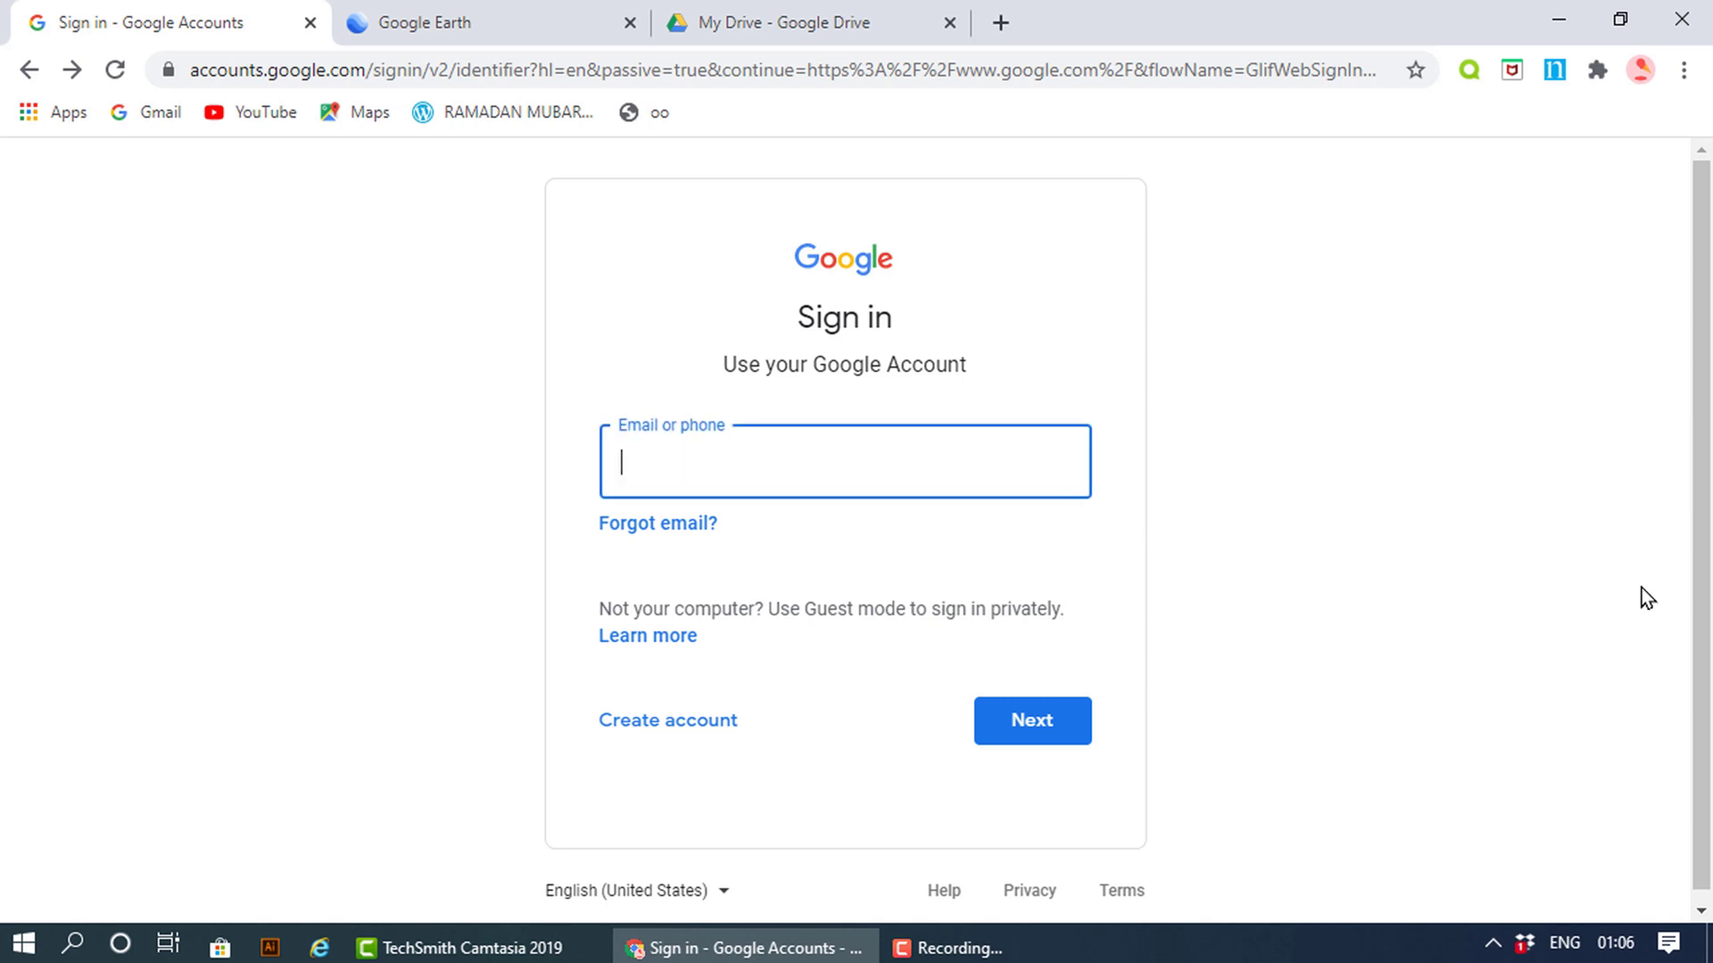
{"action": "key", "text": "ctrl+v"}
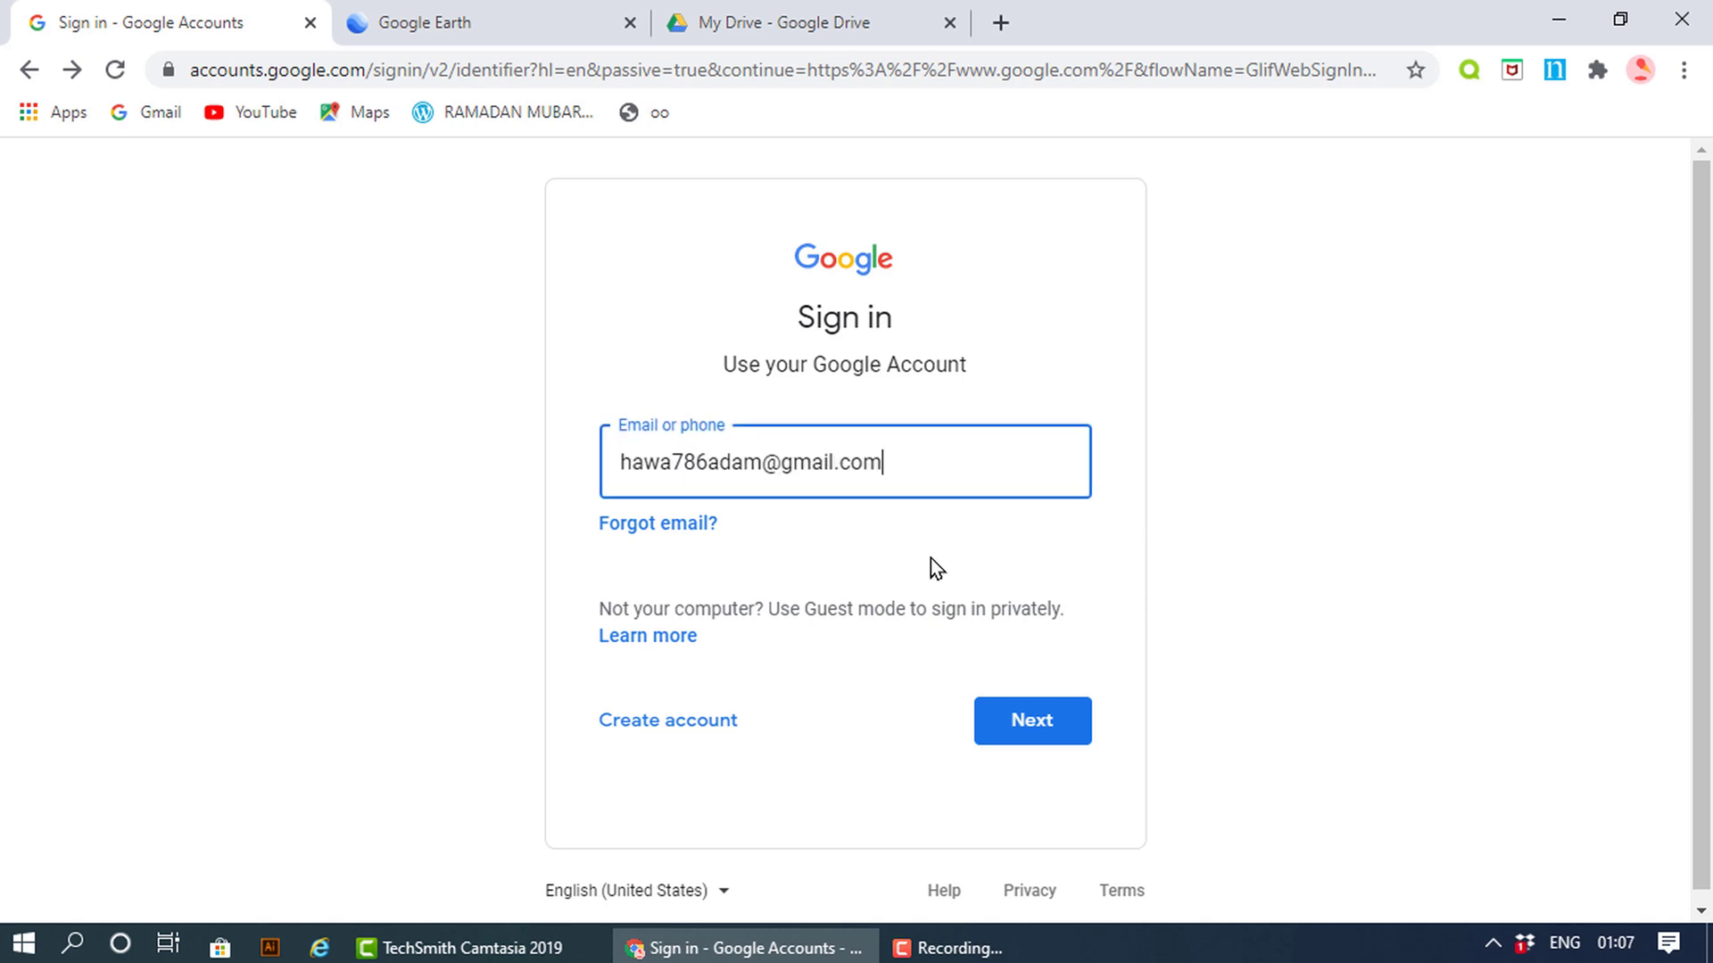
{"action": "left_click", "coordinate": [1055, 714]}
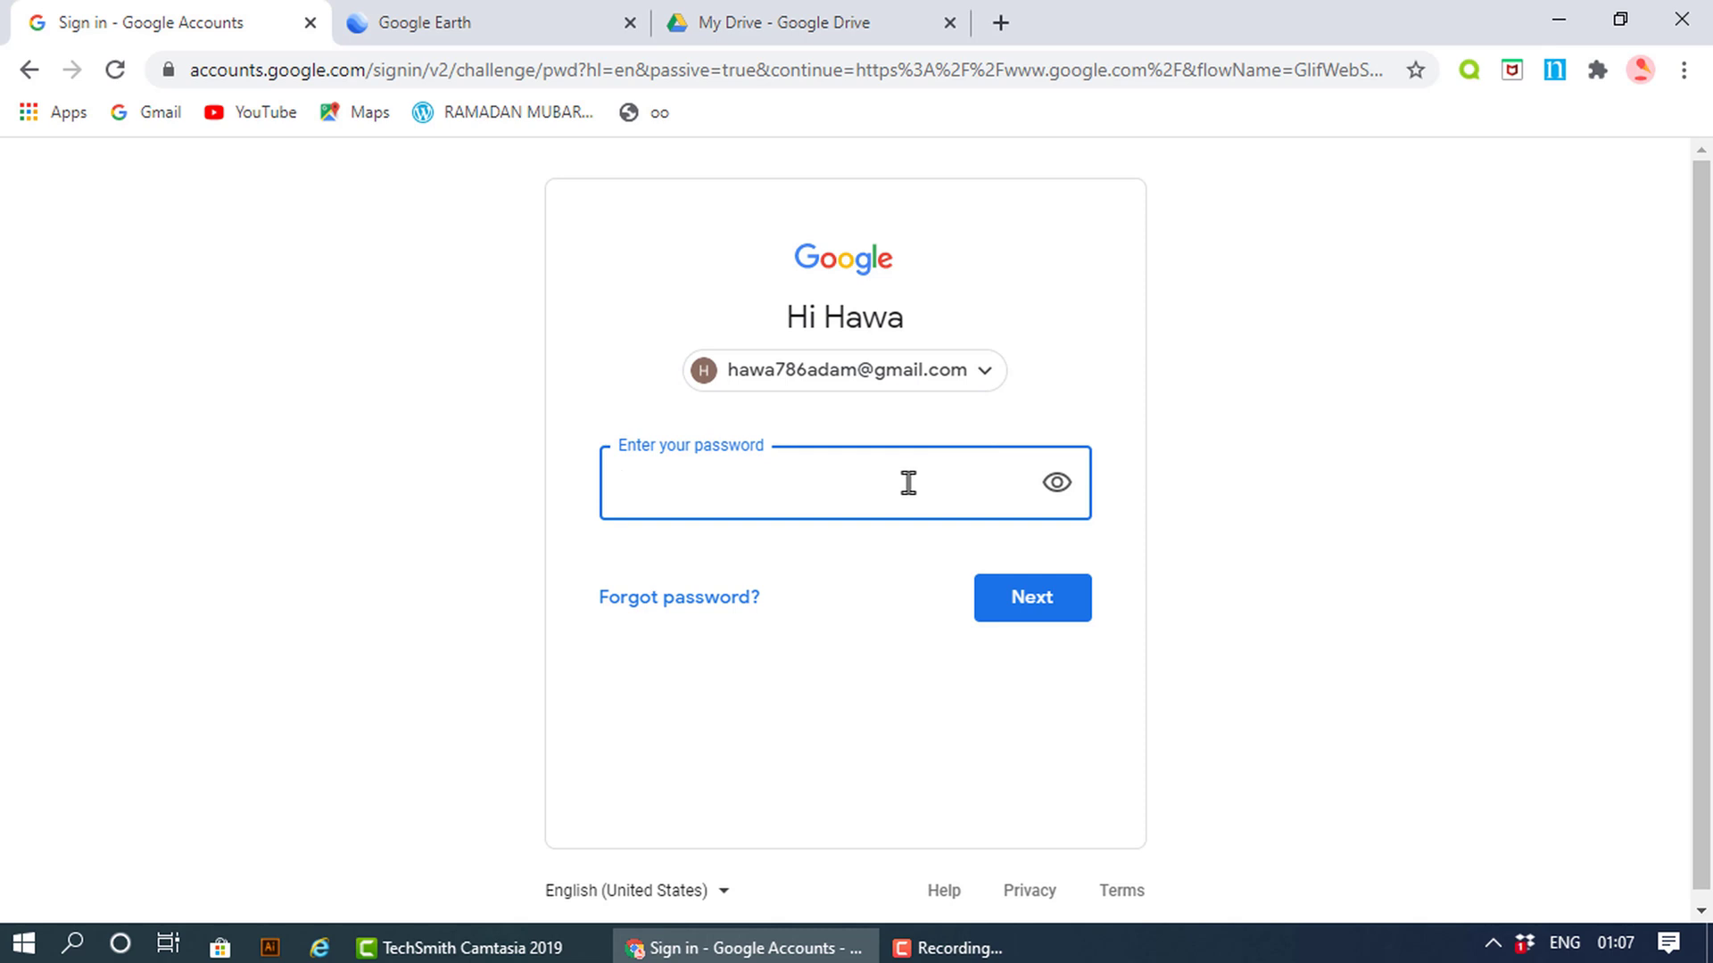
Start Forgot password recovery and submit the last remembered password, revealed to check it
{"action": "left_click", "coordinate": [677, 598]}
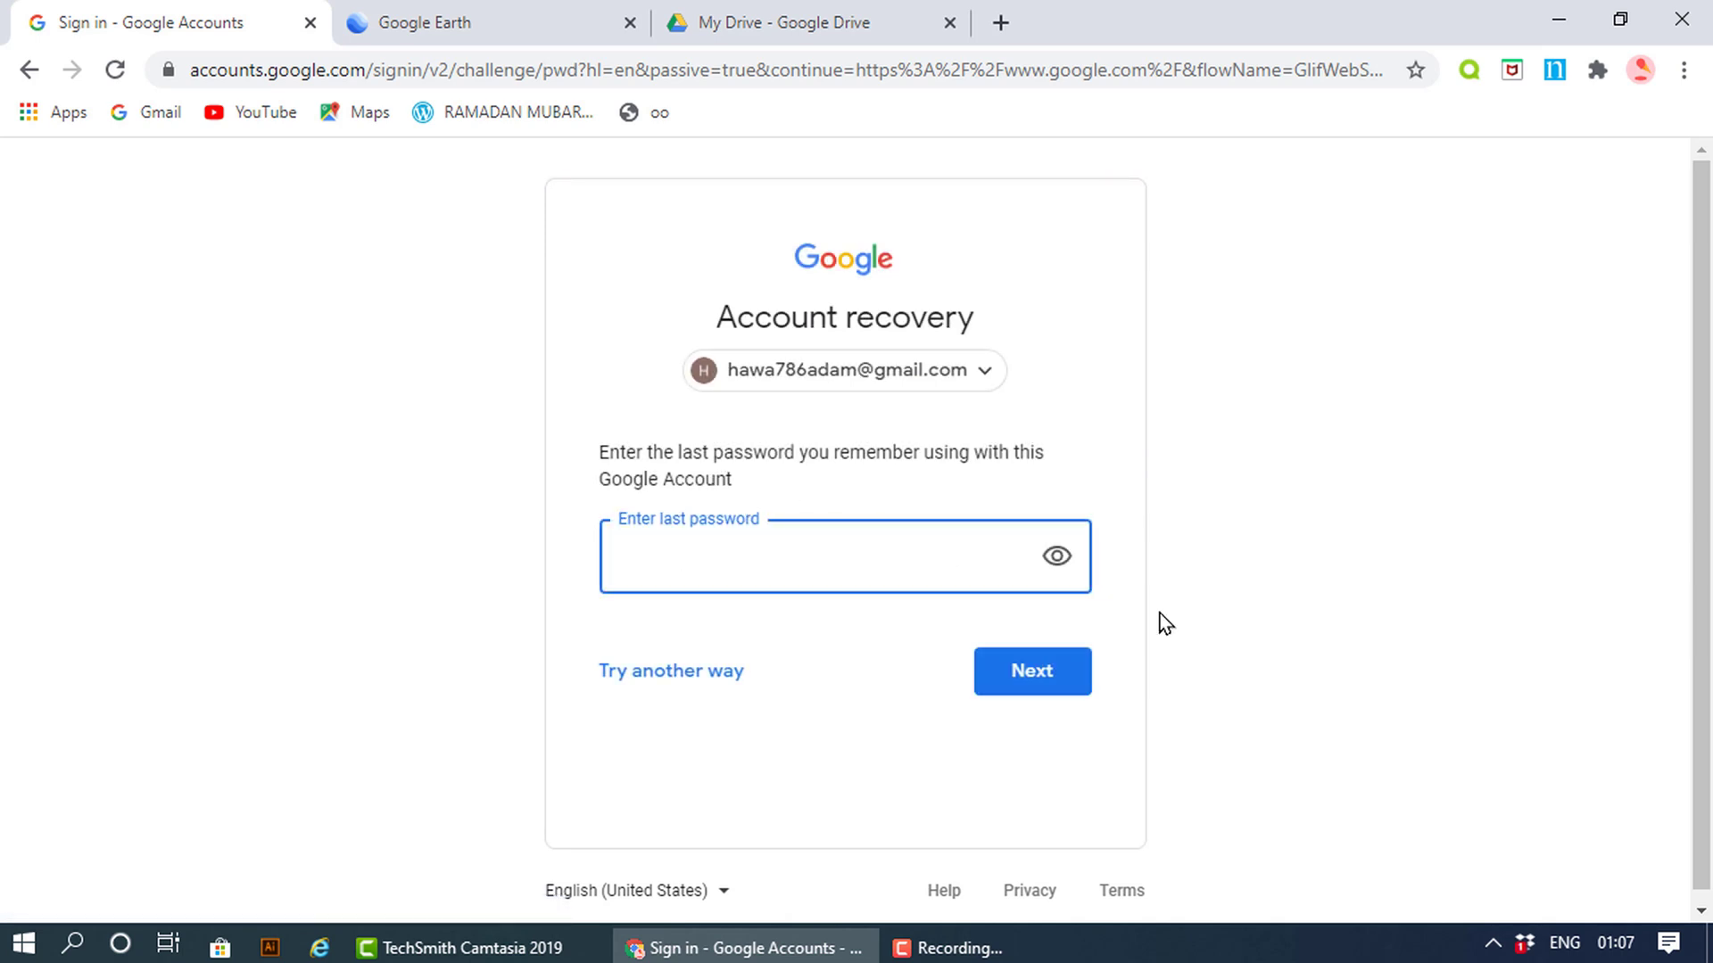
{"action": "type", "text": "***"}
{"action": "left_click", "coordinate": [1057, 558]}
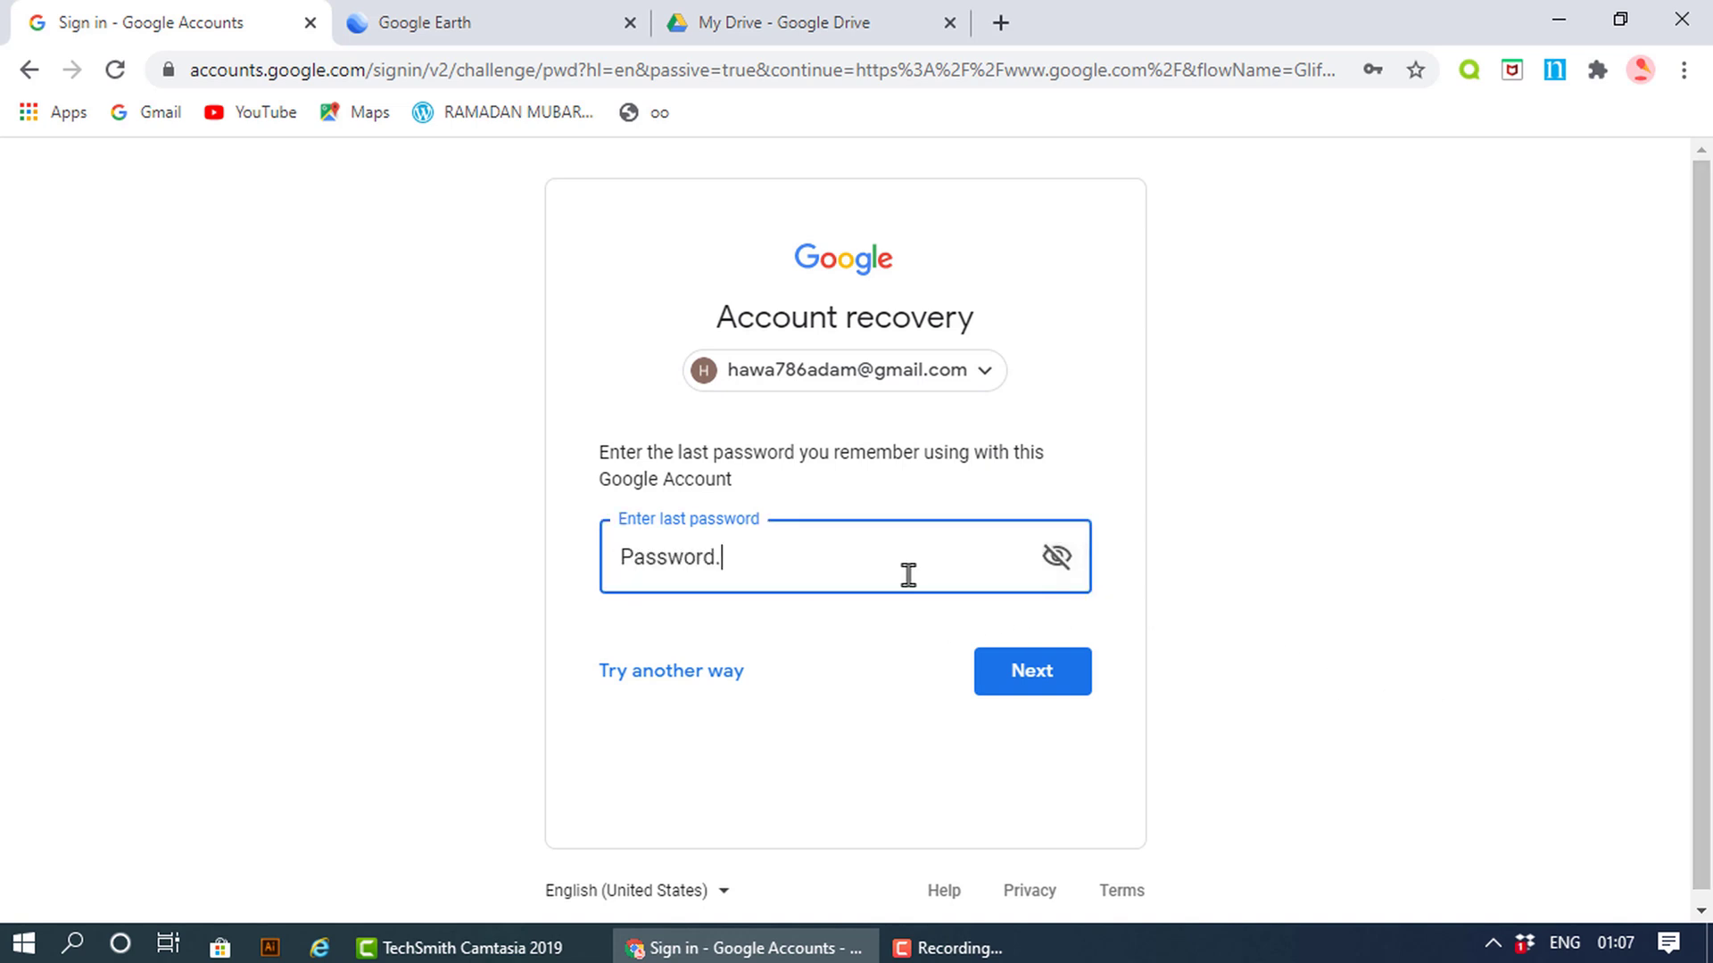
{"action": "left_click", "coordinate": [1056, 689]}
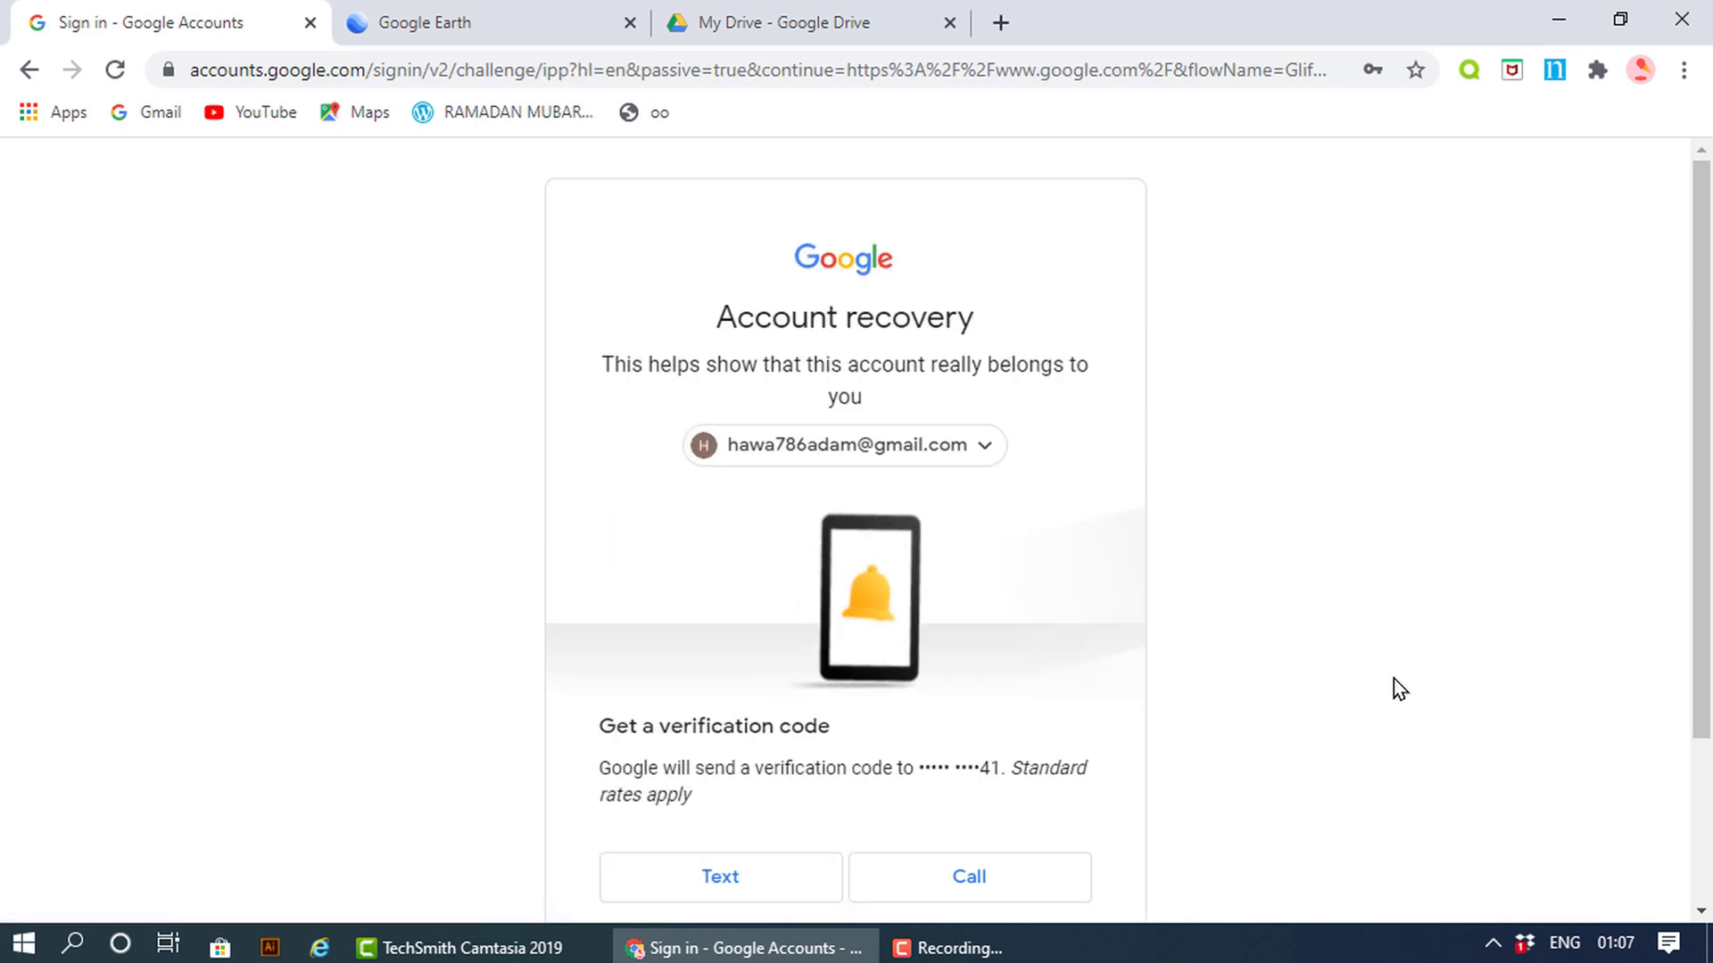
{"action": "scroll", "coordinate": [1393, 678], "scroll_direction": "down", "scroll_amount": 2}
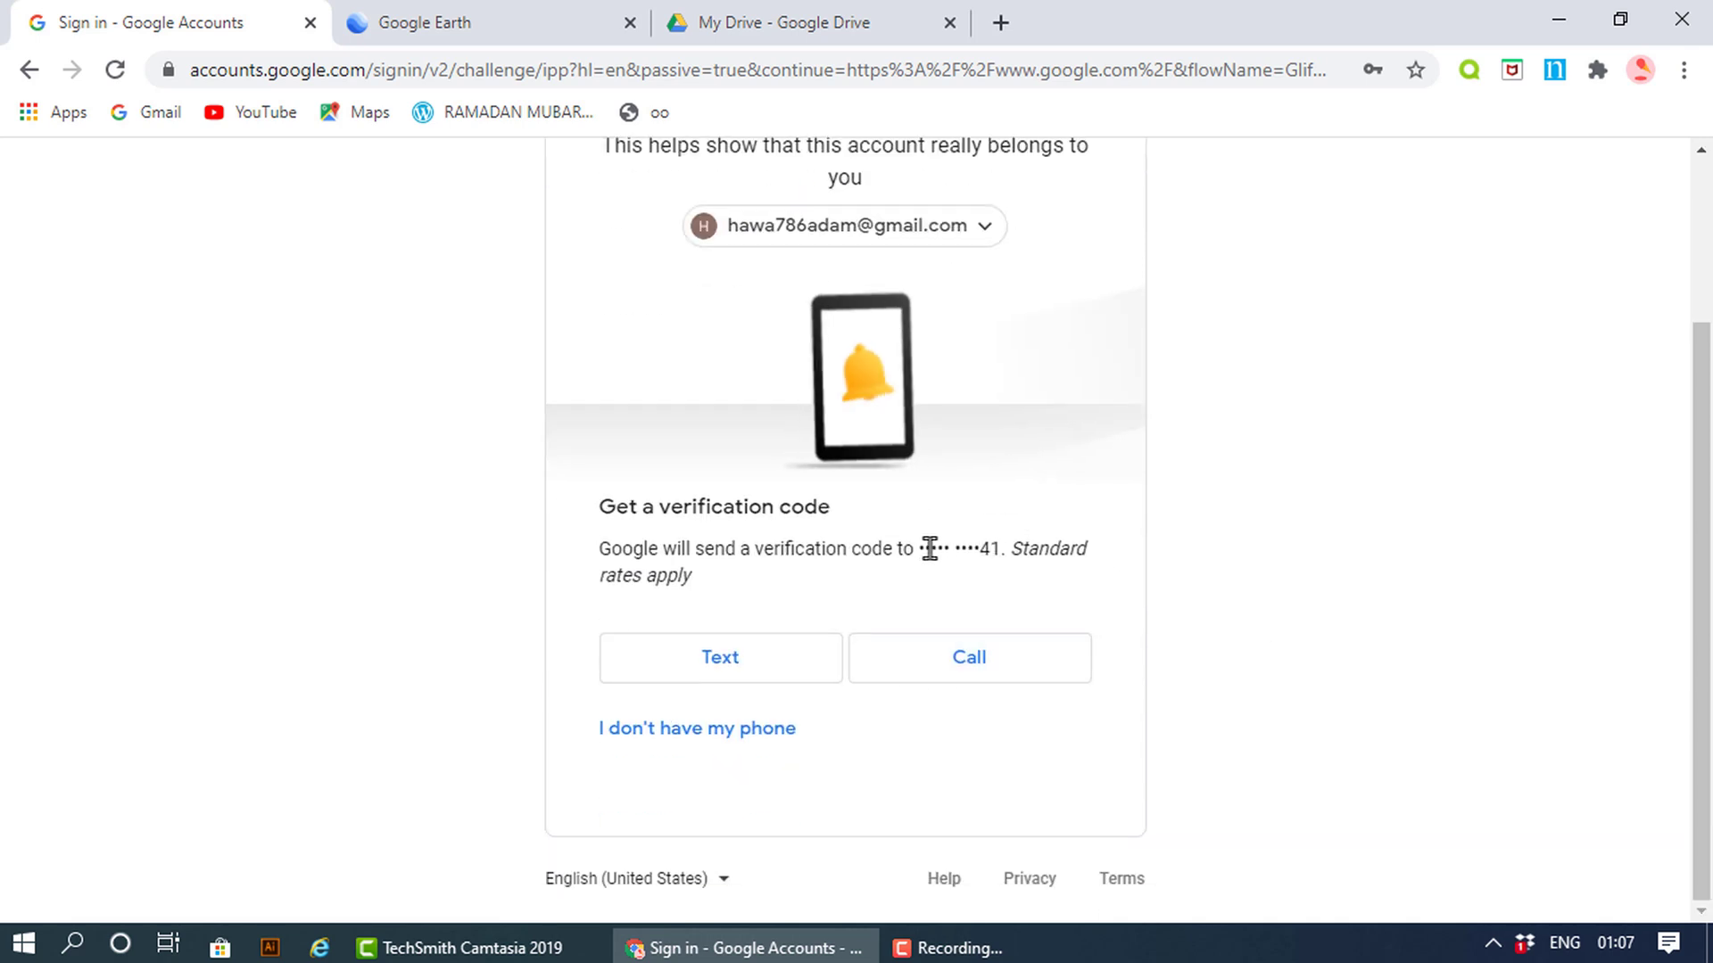
{"action": "left_click_drag", "start_coordinate": [919, 549], "coordinate": [903, 549]}
{"action": "left_click_drag", "start_coordinate": [1067, 547], "coordinate": [1075, 548]}
{"action": "left_click", "coordinate": [993, 548]}
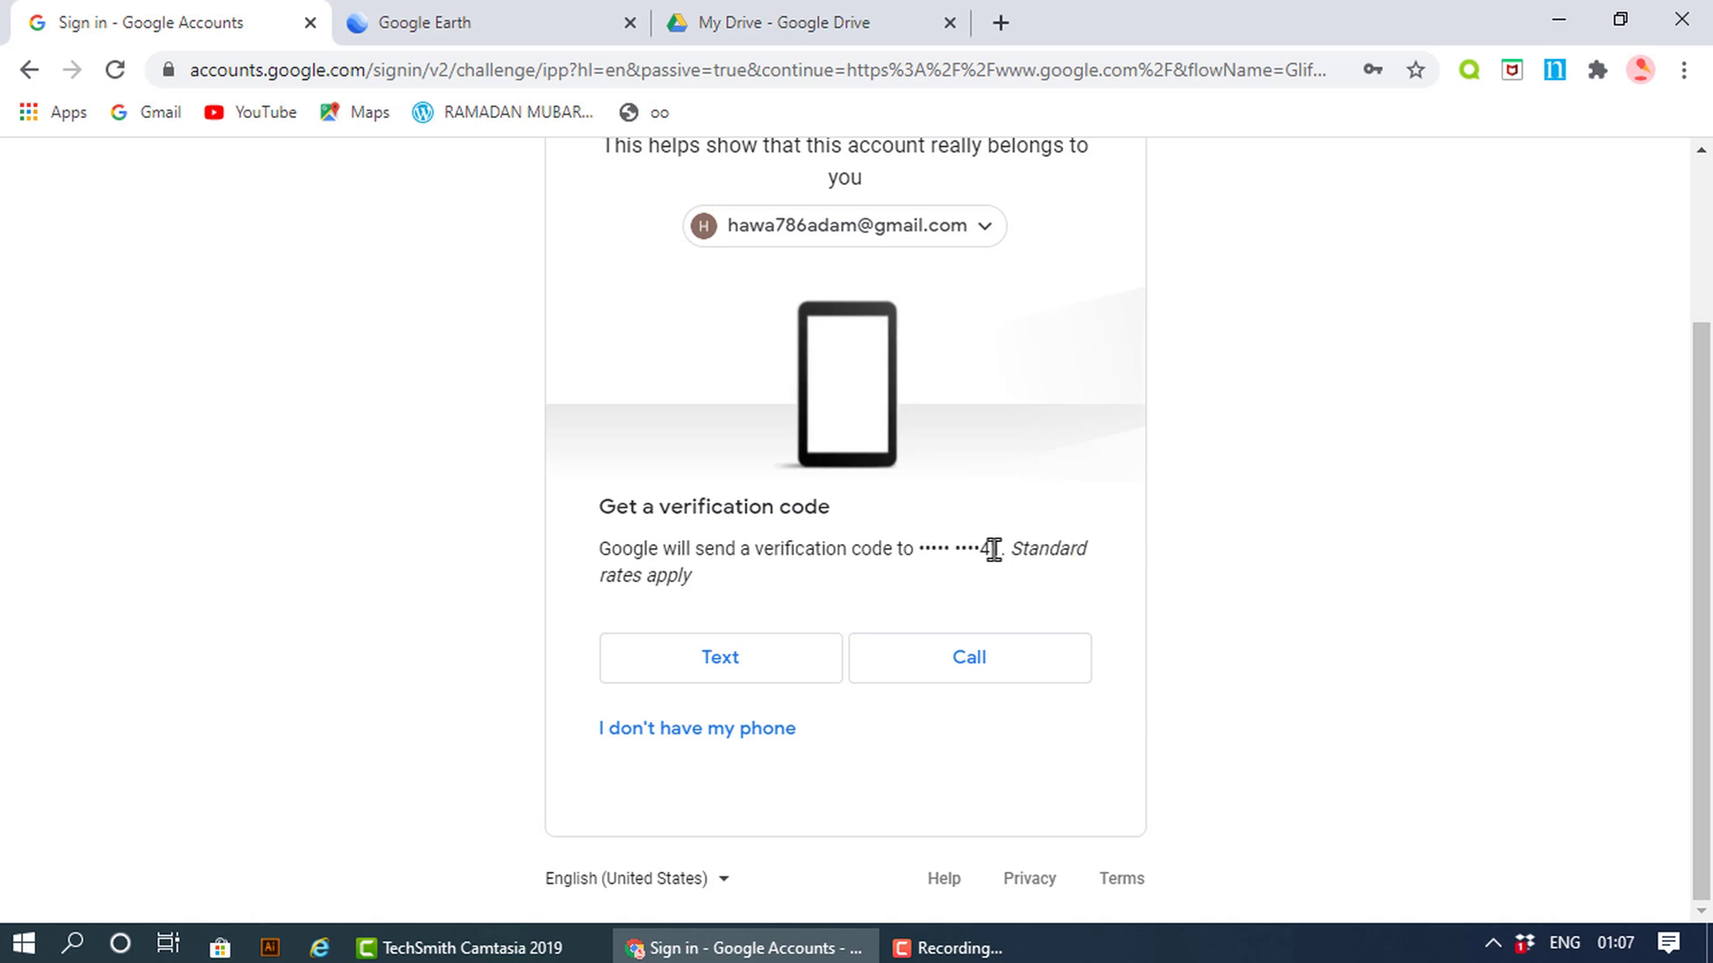
{"action": "double_click", "coordinate": [990, 549]}
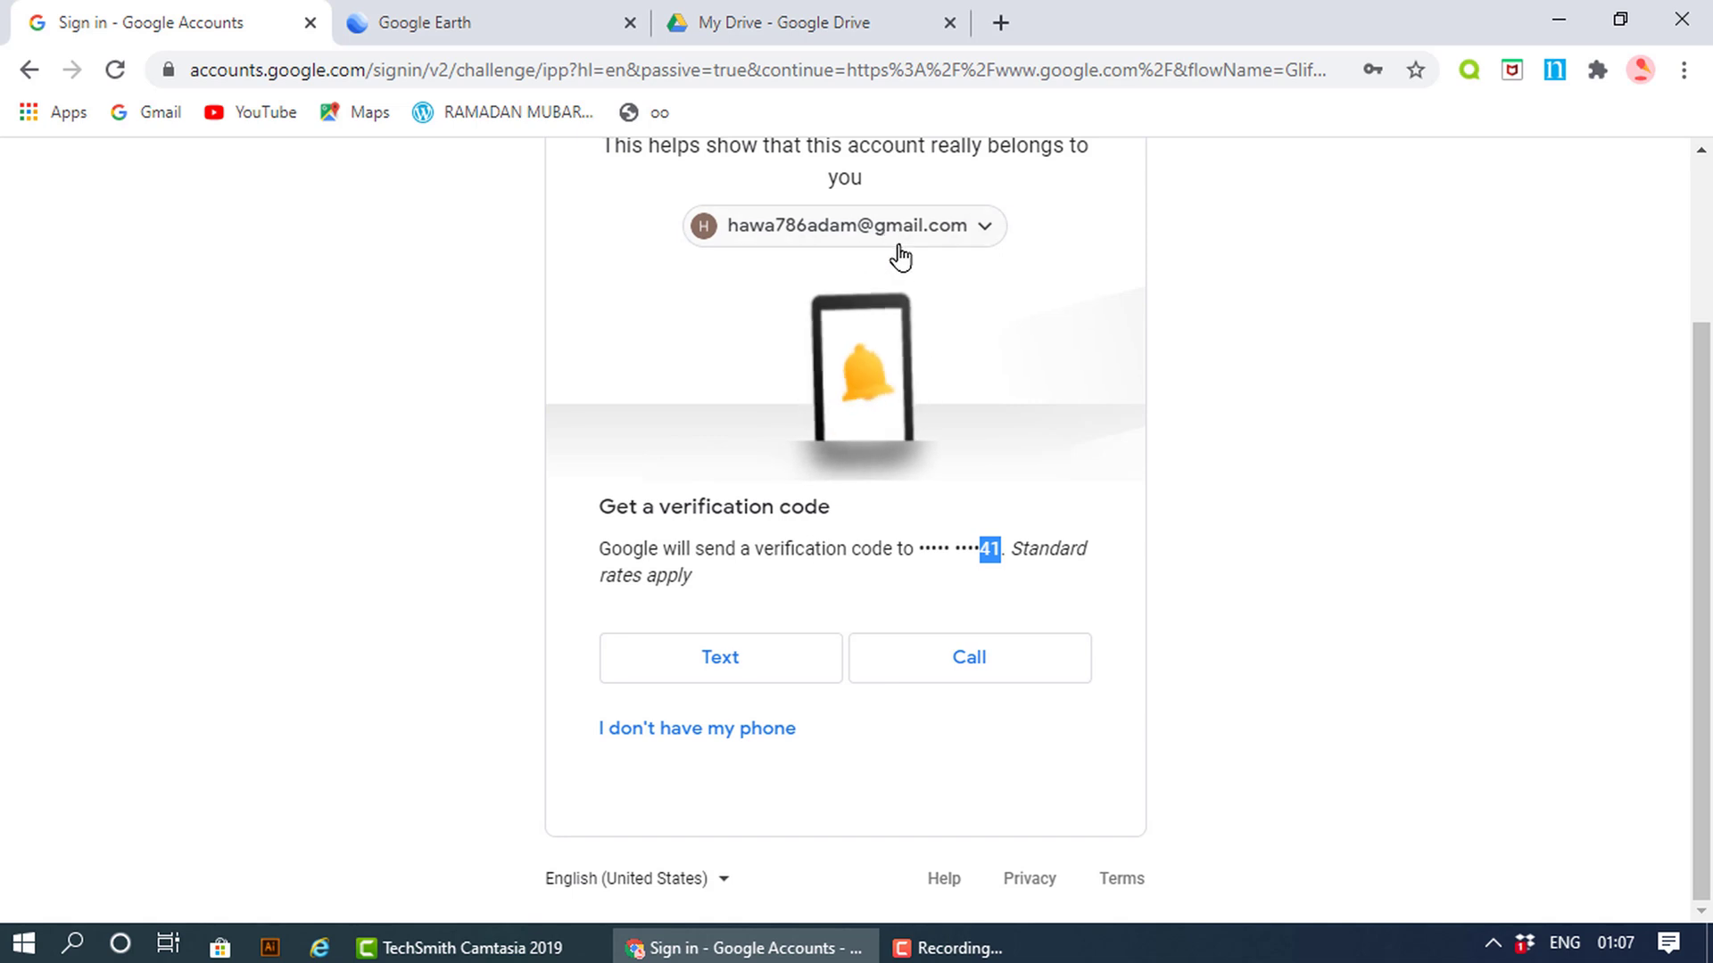
{"action": "left_click", "coordinate": [937, 546]}
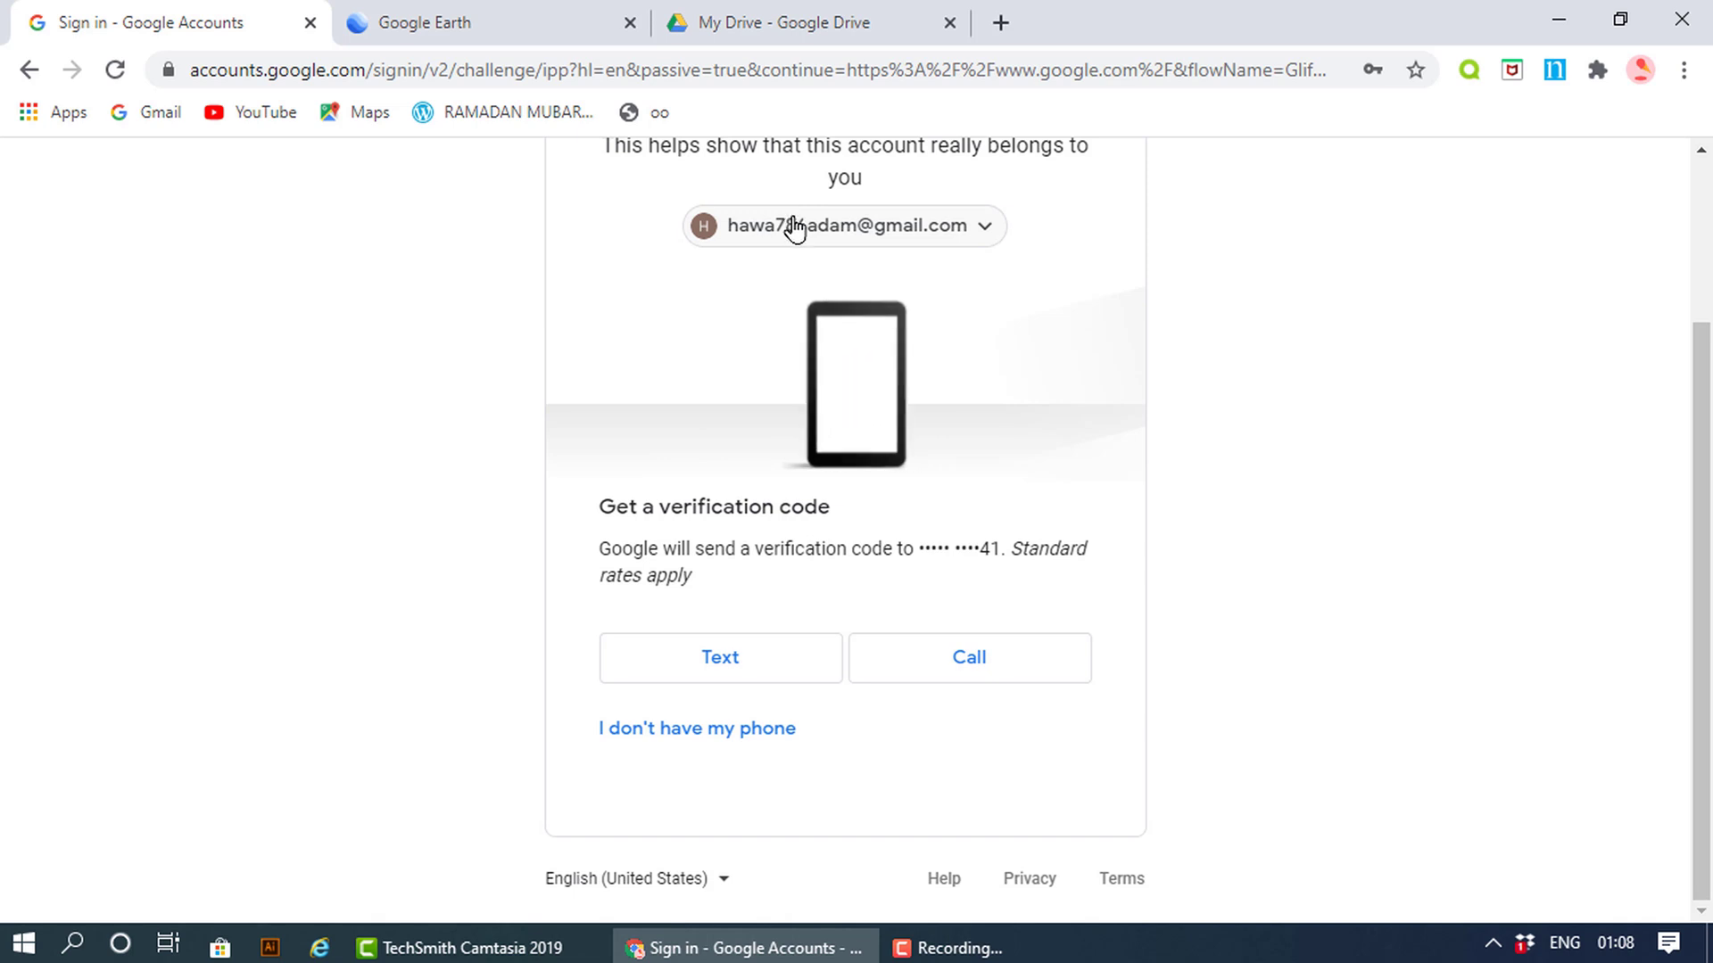
{"action": "double_click", "coordinate": [989, 549]}
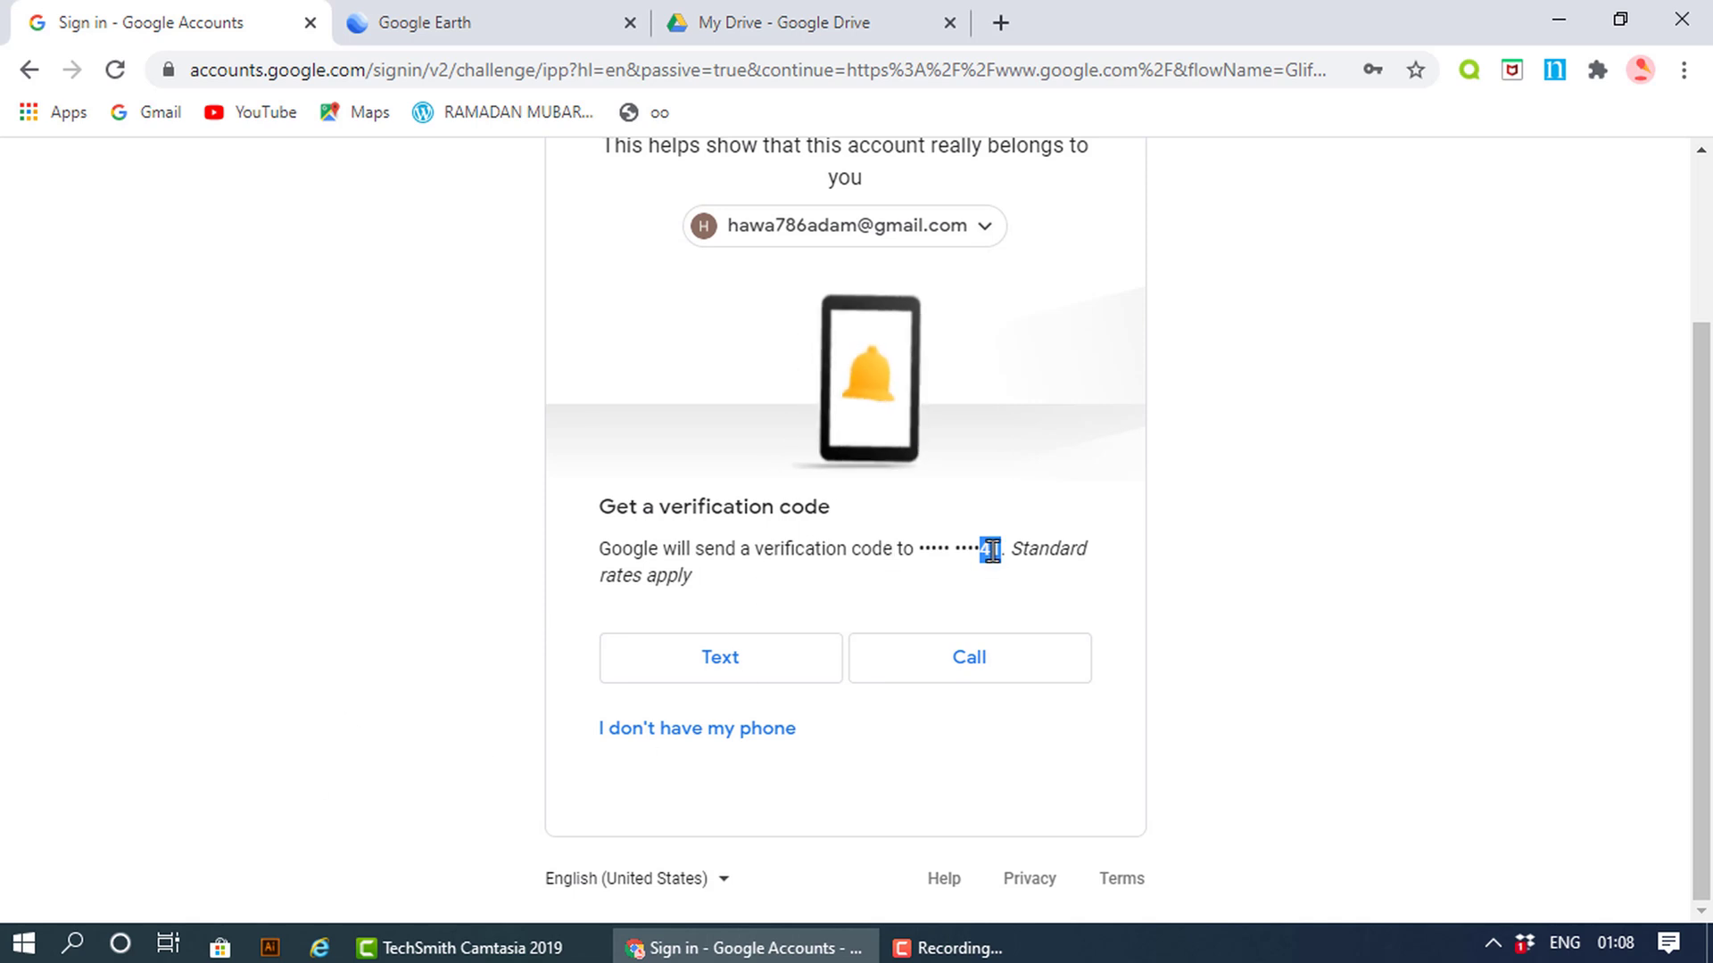
{"action": "left_click_drag", "start_coordinate": [1008, 548], "coordinate": [883, 546]}
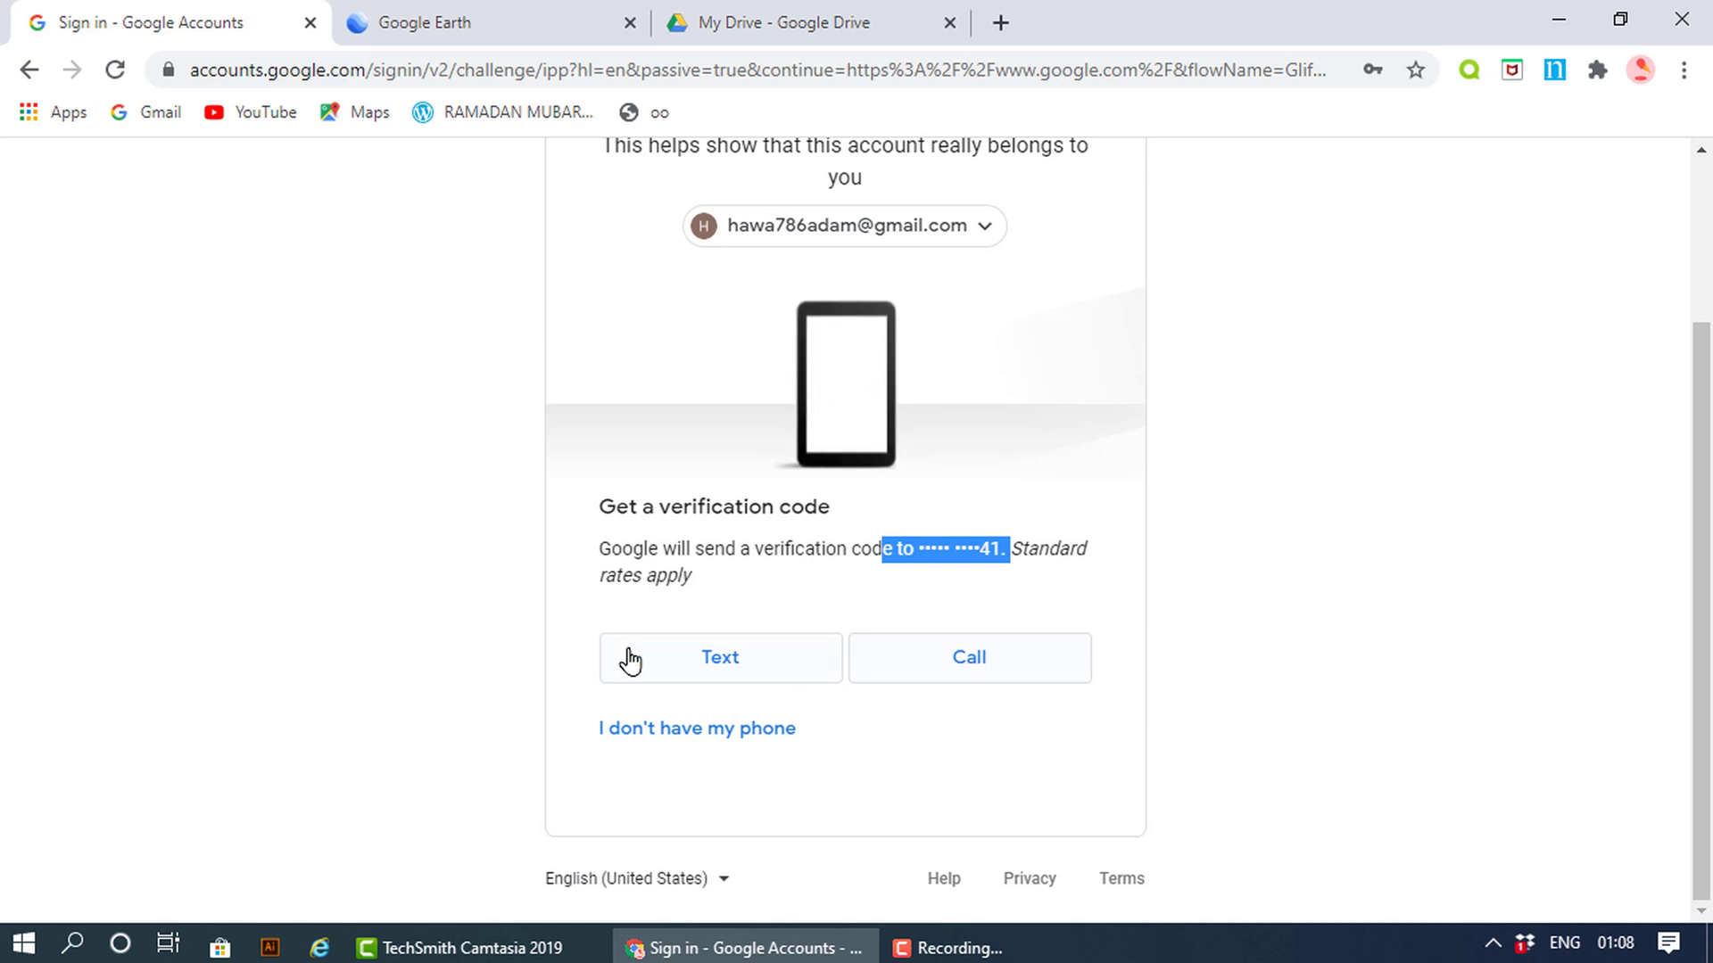
{"action": "left_click", "coordinate": [876, 550]}
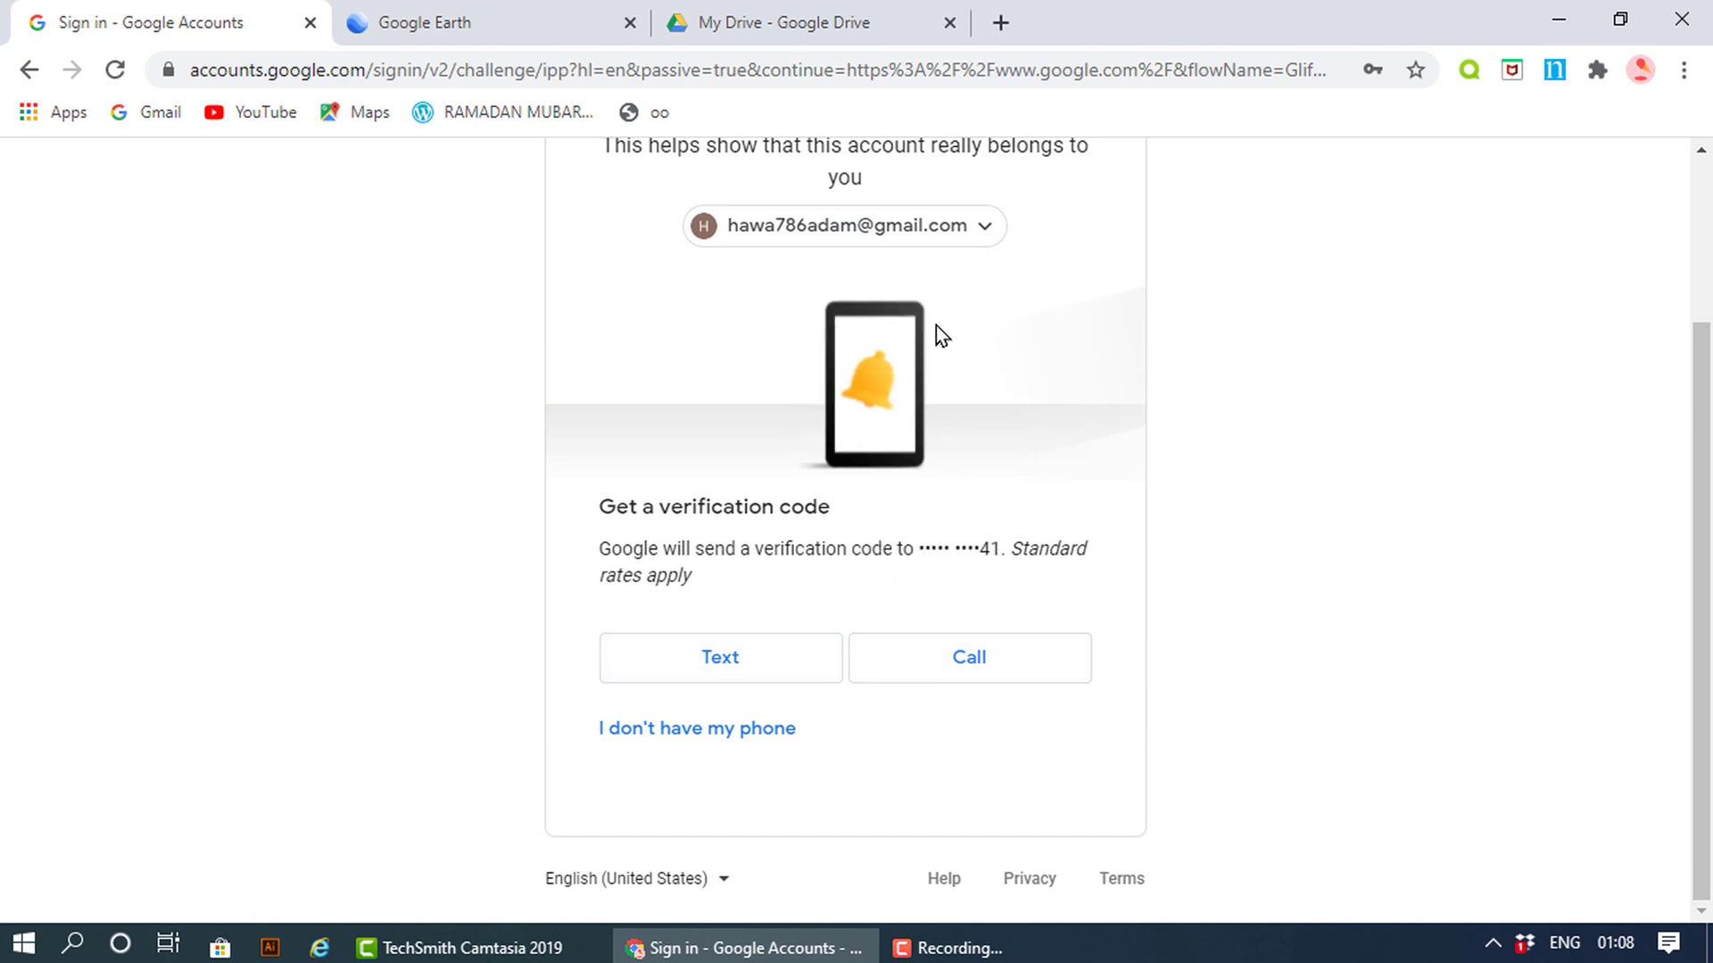
{"action": "left_click_drag", "start_coordinate": [1003, 559], "coordinate": [918, 550]}
{"action": "left_click", "coordinate": [743, 557]}
{"action": "left_click_drag", "start_coordinate": [704, 559], "coordinate": [1005, 551]}
{"action": "left_click", "coordinate": [972, 556]}
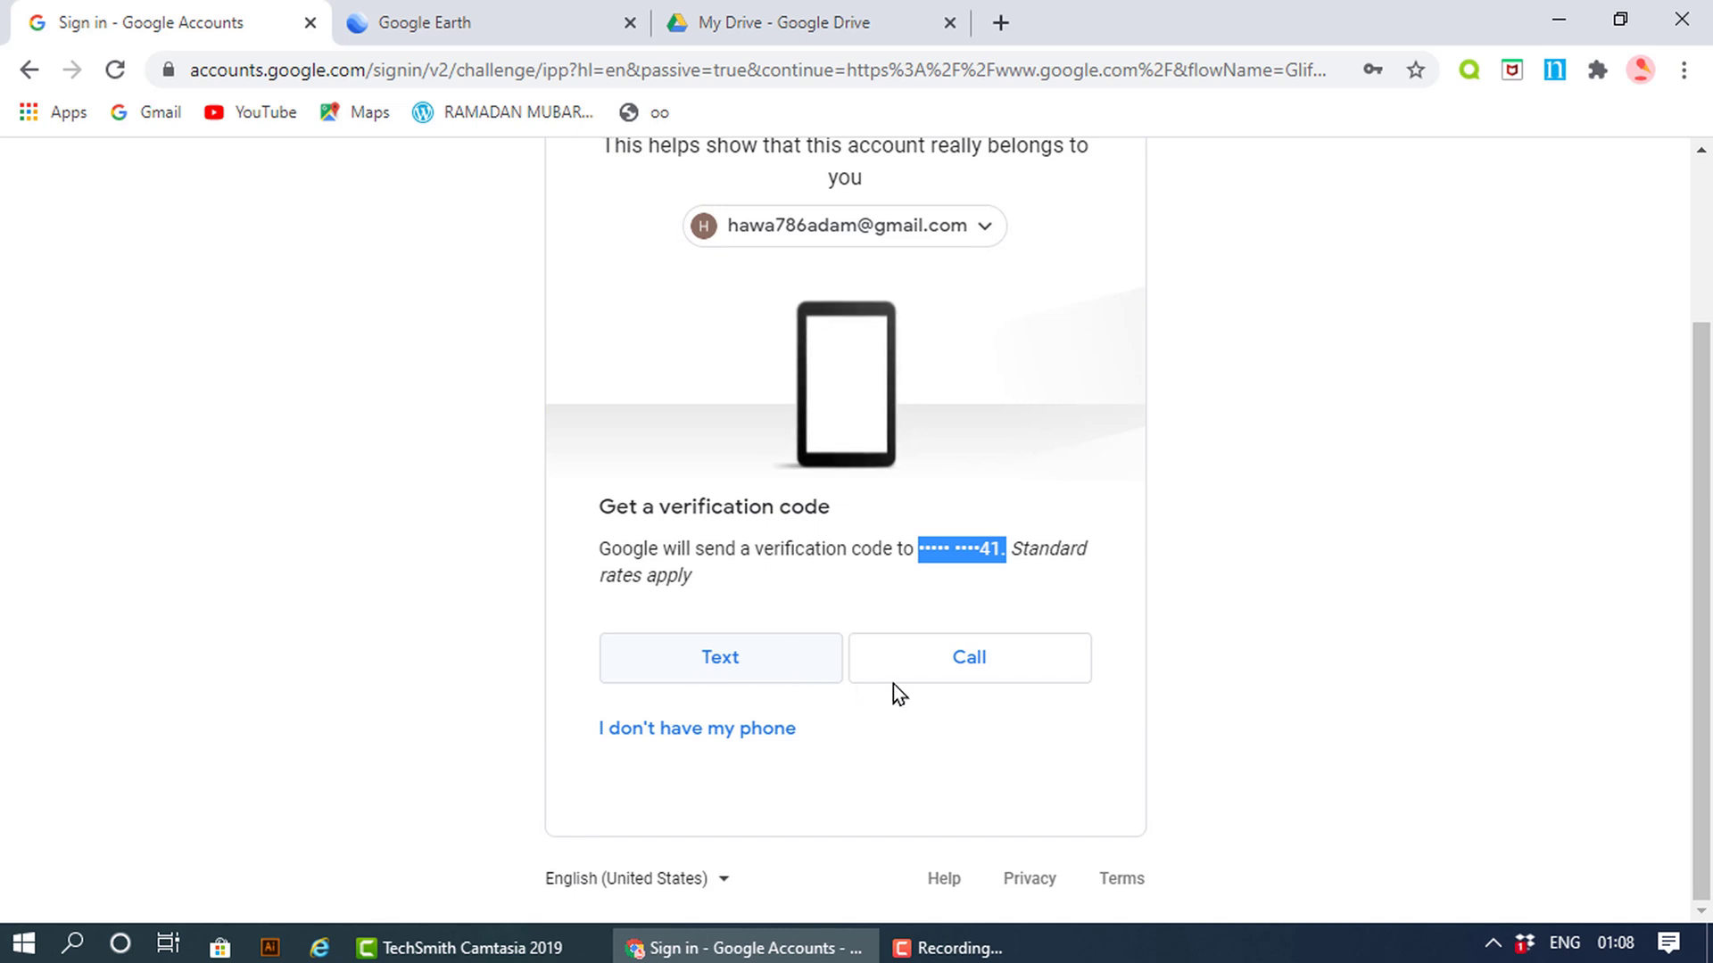
Get the verification code by phone call and enter the six-digit code received
{"action": "left_click", "coordinate": [981, 678]}
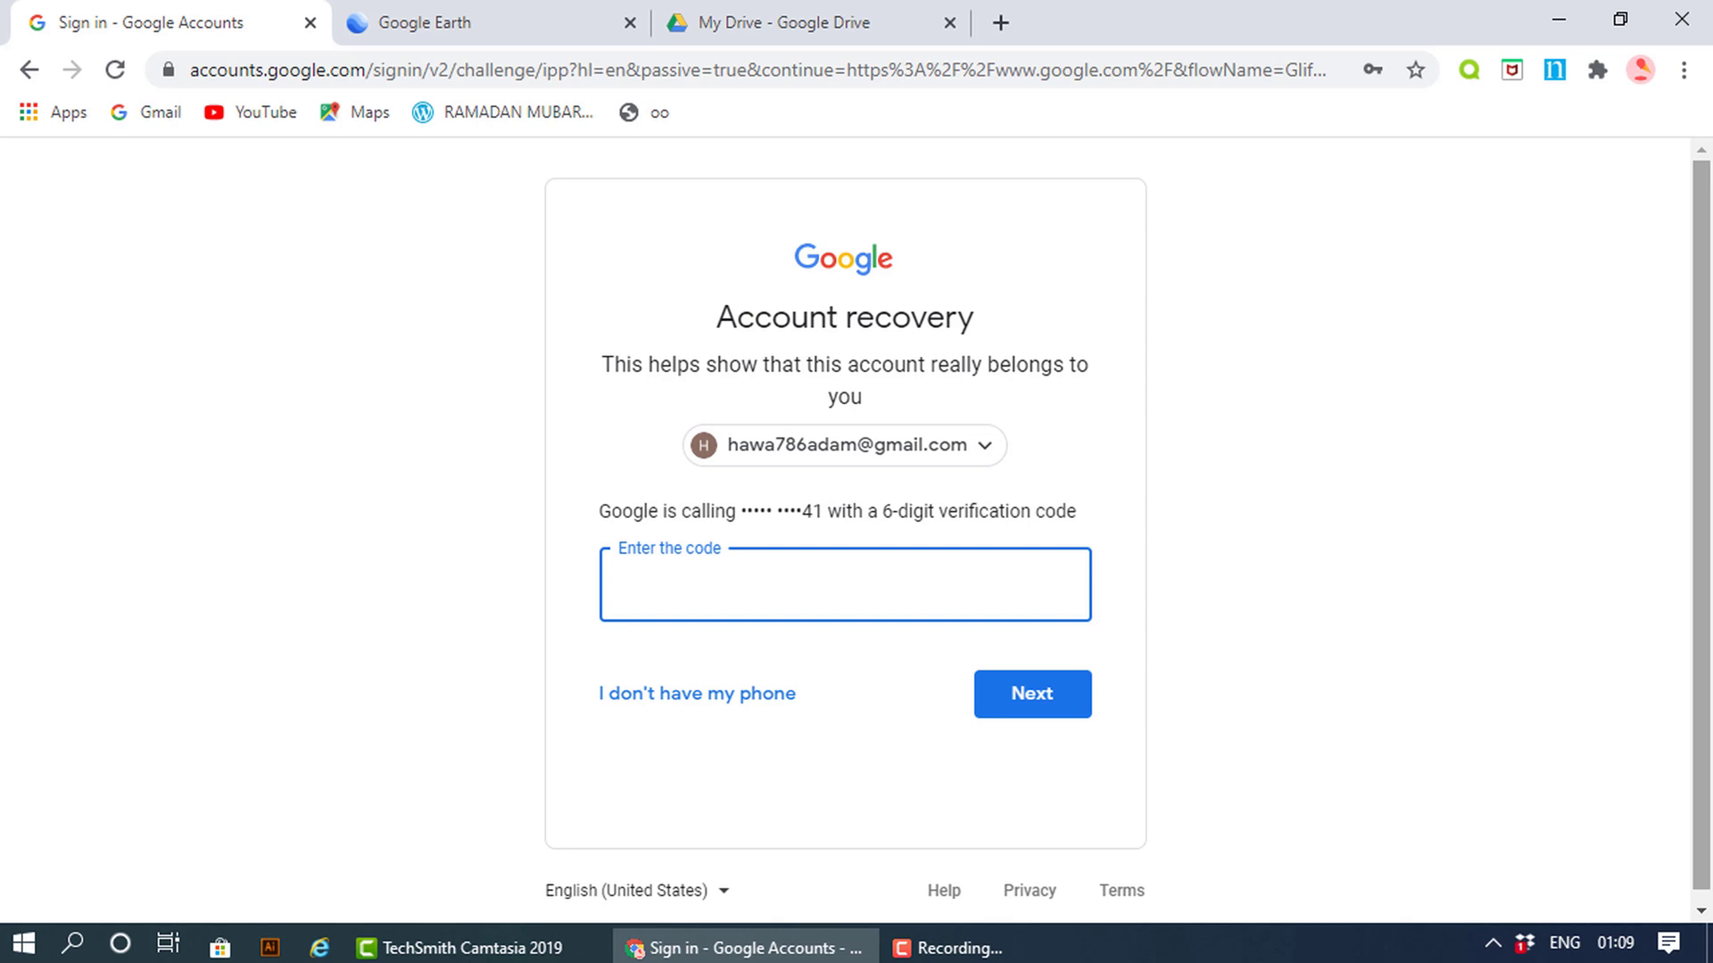
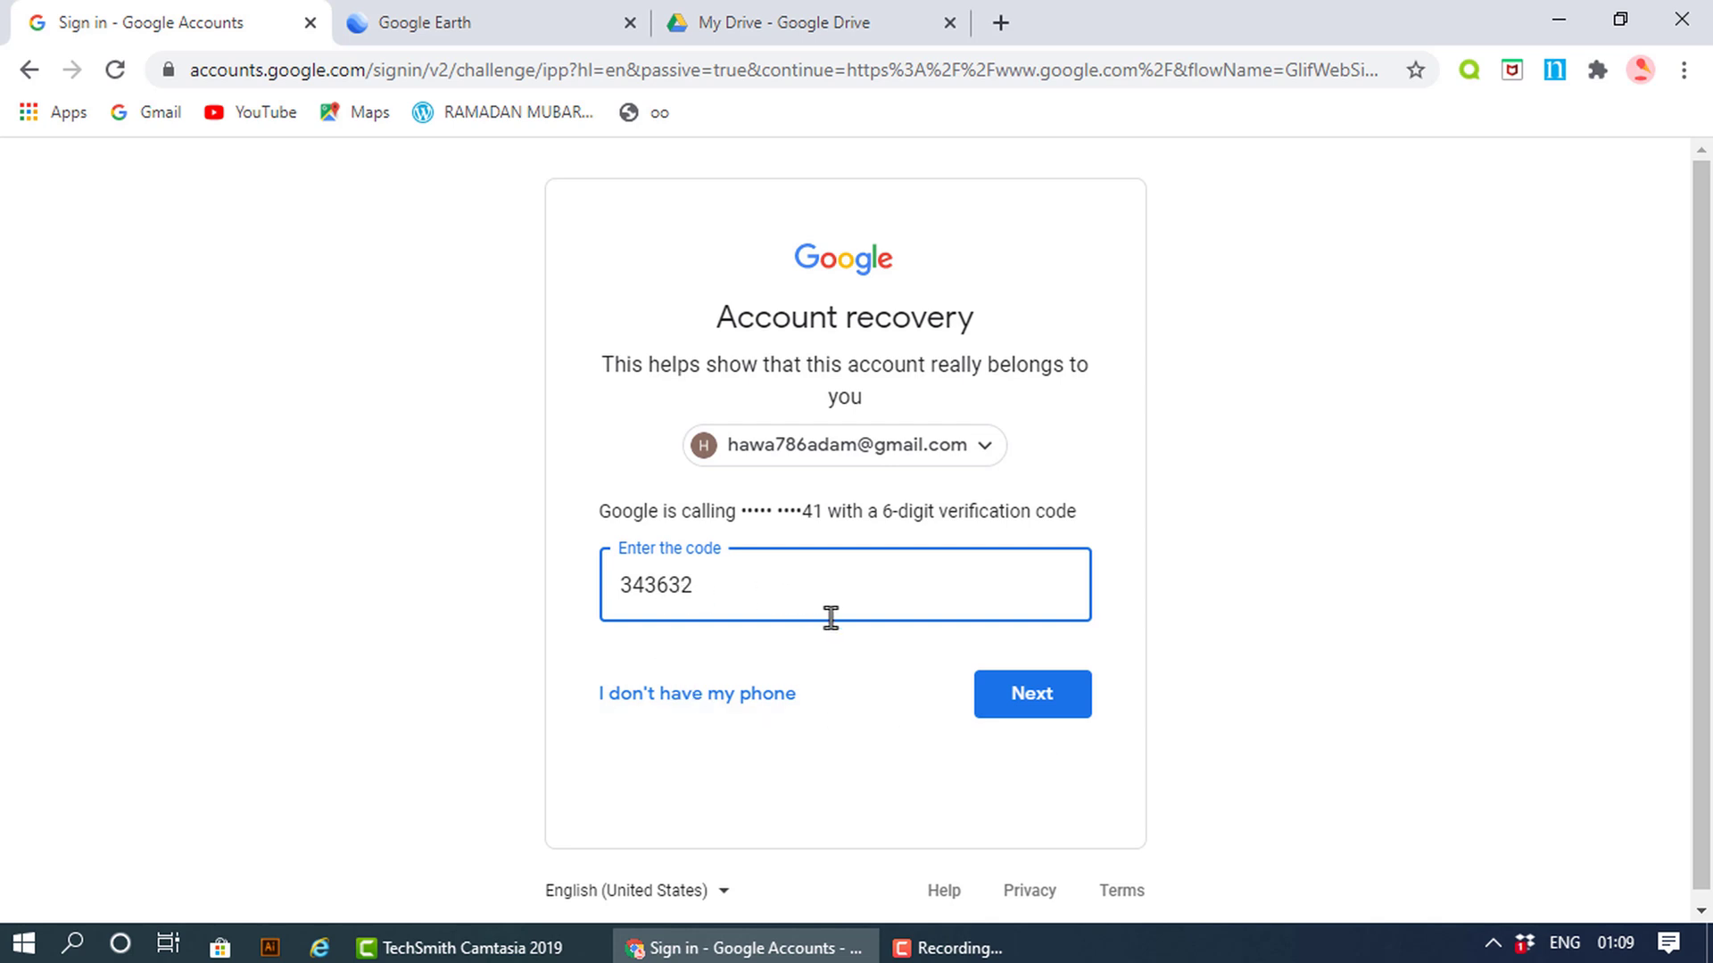
Submit the code, then try saving a new password, rejected as mismatched and too weak
{"action": "left_click", "coordinate": [986, 707]}
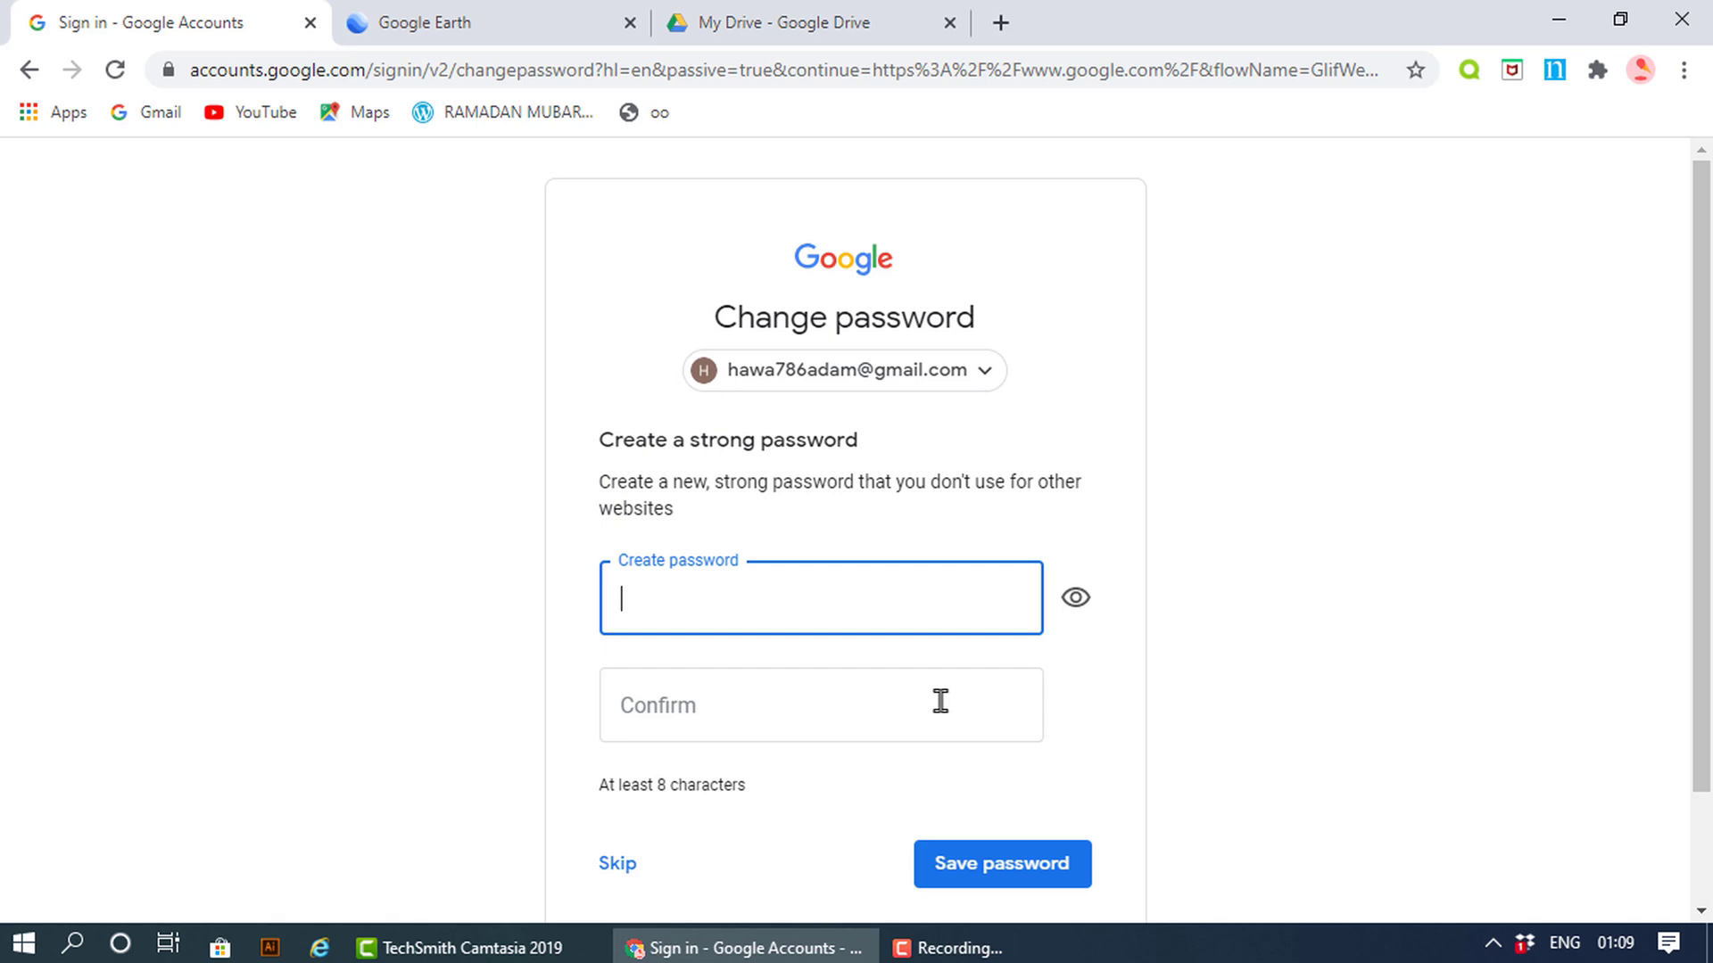
{"action": "scroll", "coordinate": [941, 704], "scroll_direction": "down", "scroll_amount": 2}
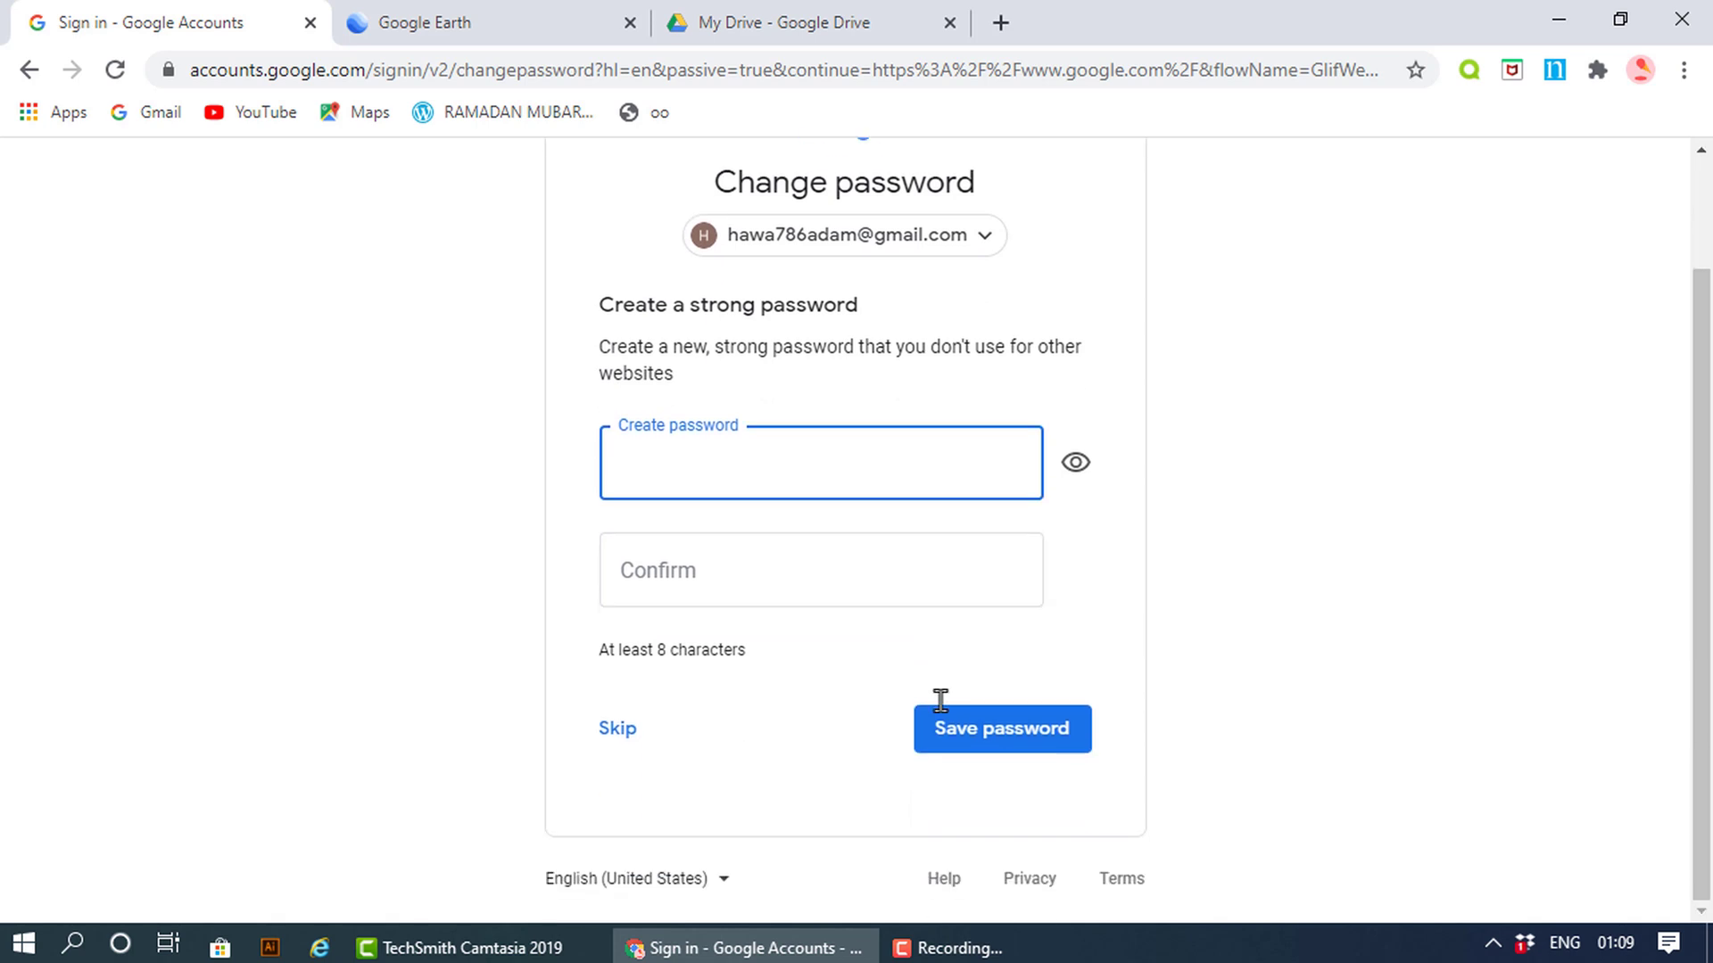
{"action": "scroll", "coordinate": [944, 711], "scroll_direction": "up", "scroll_amount": 2}
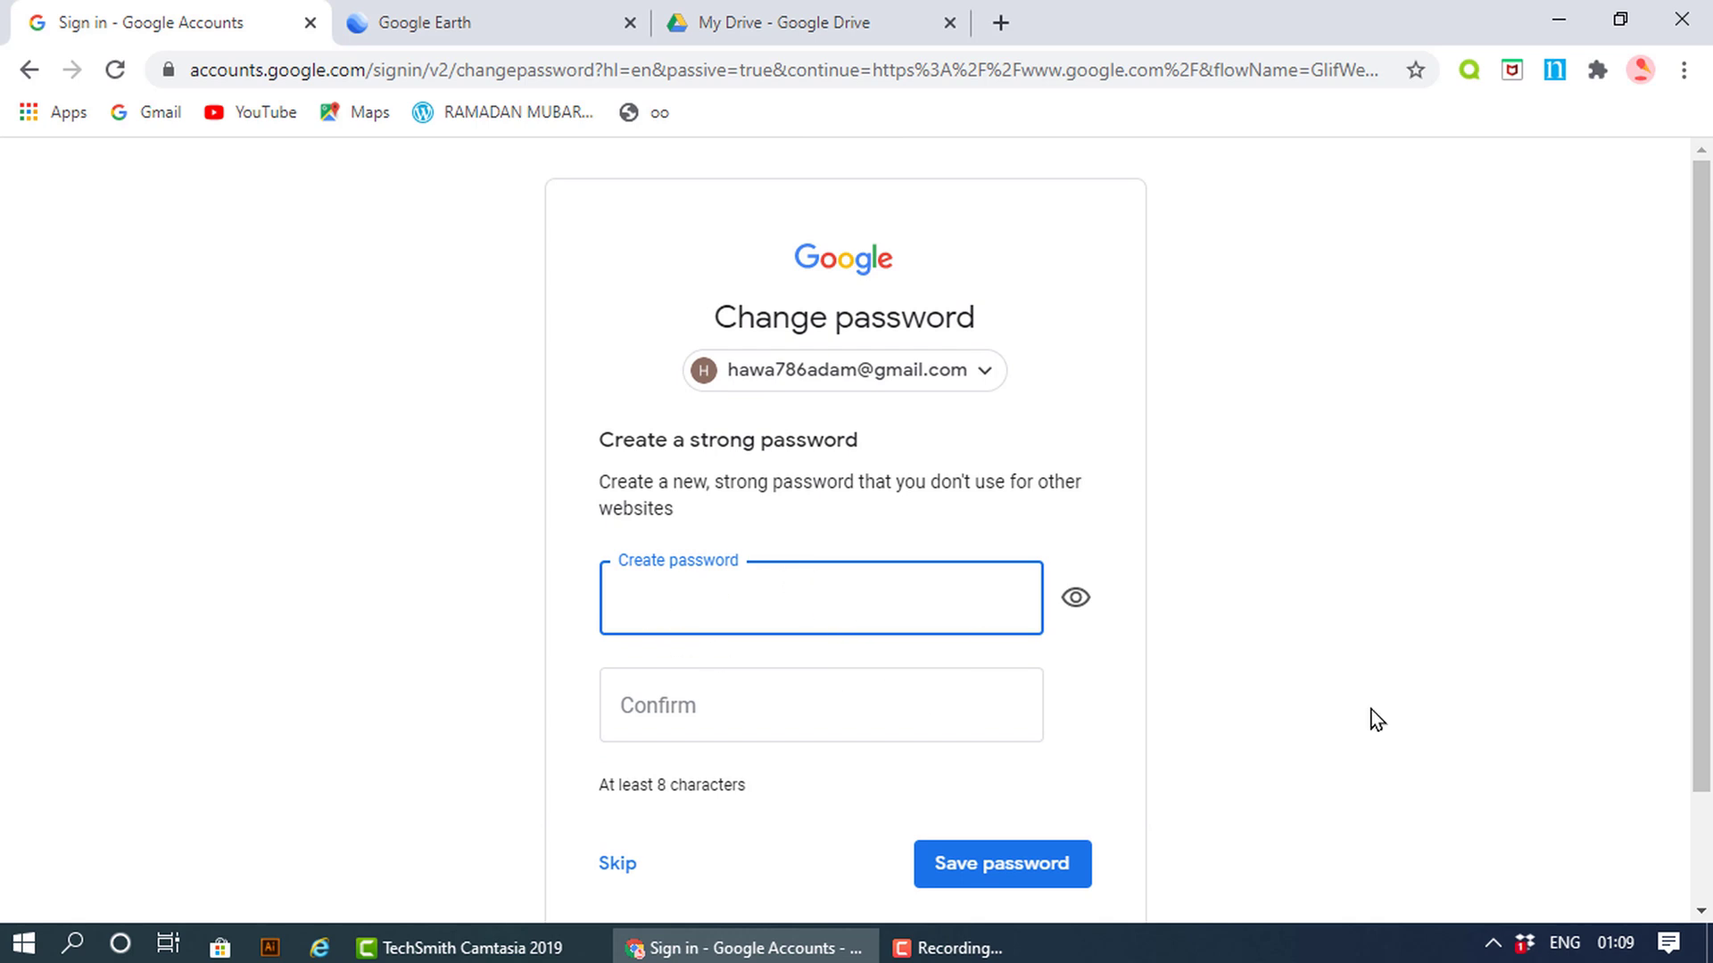
{"action": "type", "text": "•••••••"}
{"action": "key", "text": "Tab"}
{"action": "type", "text": "•••••••"}
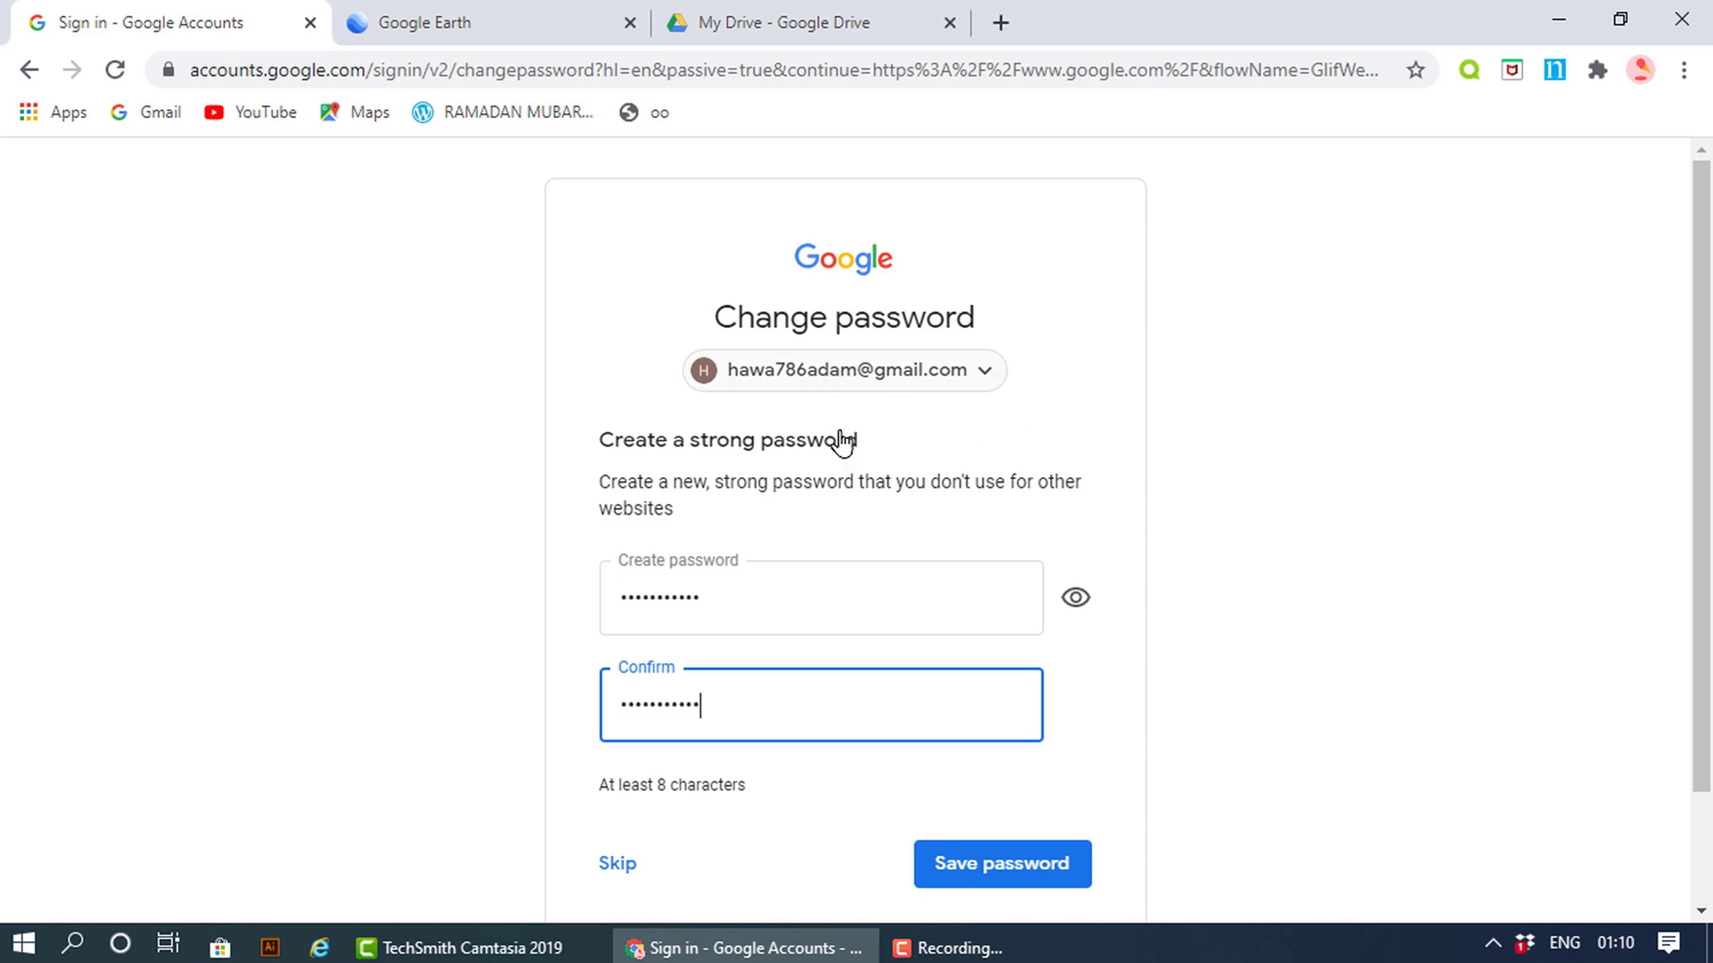
{"action": "scroll", "coordinate": [803, 643], "scroll_direction": "down", "scroll_amount": 2}
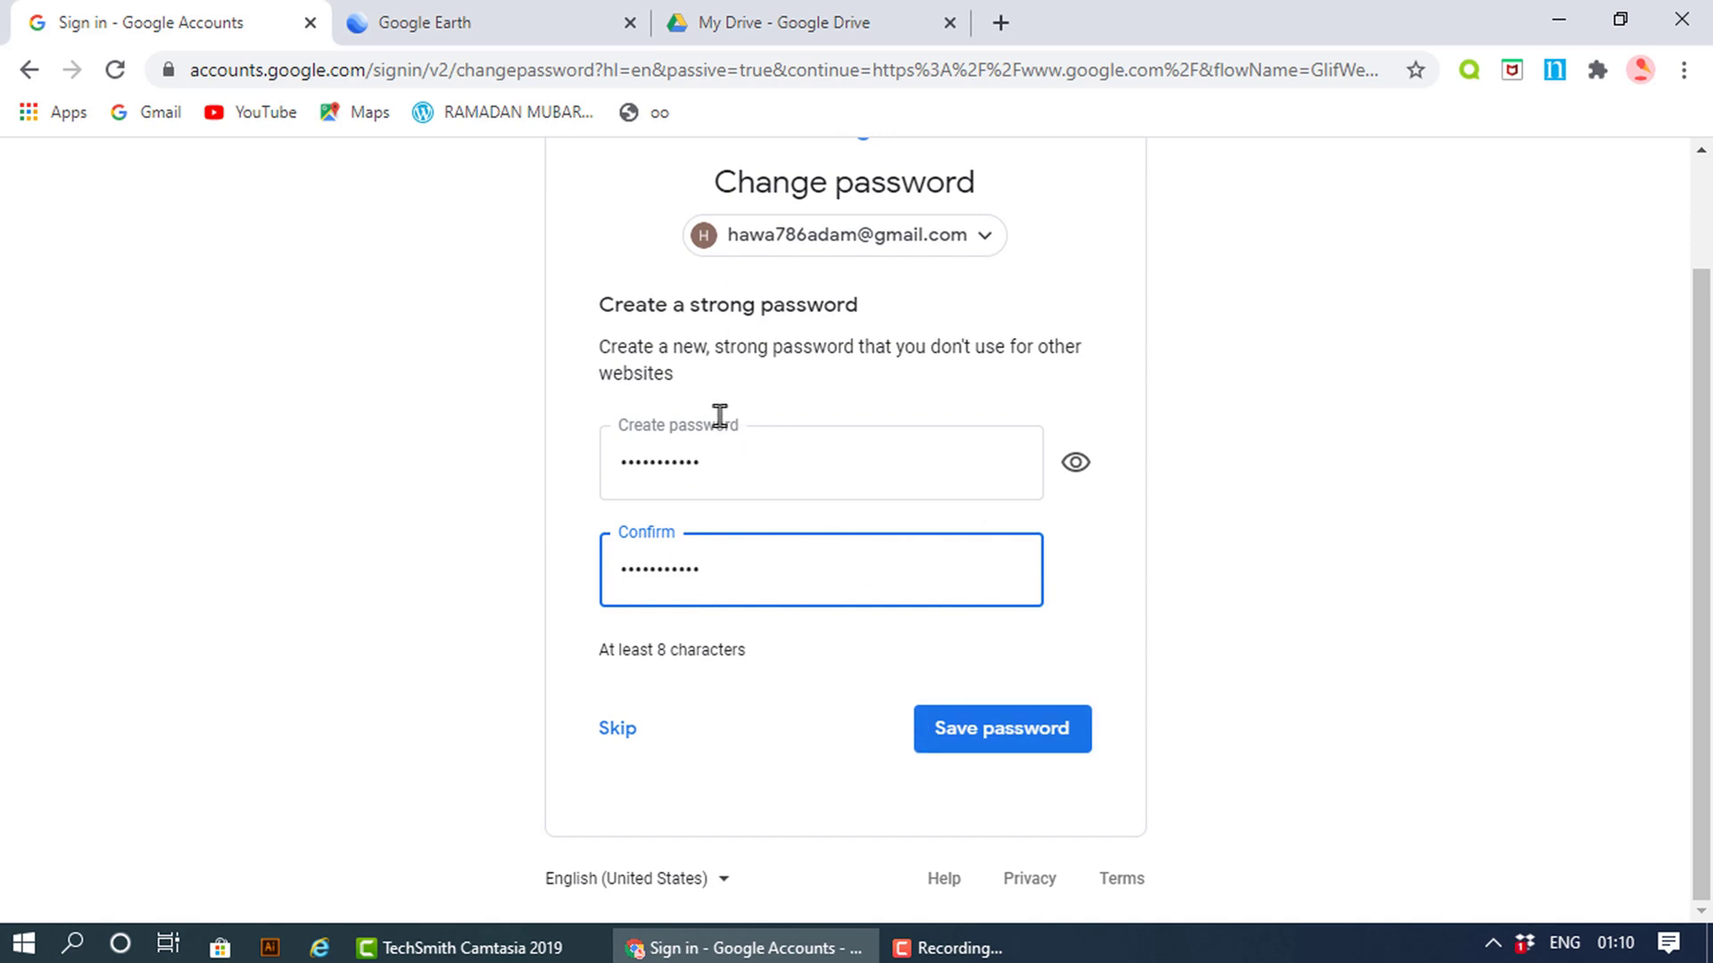
{"action": "left_click", "coordinate": [1002, 738]}
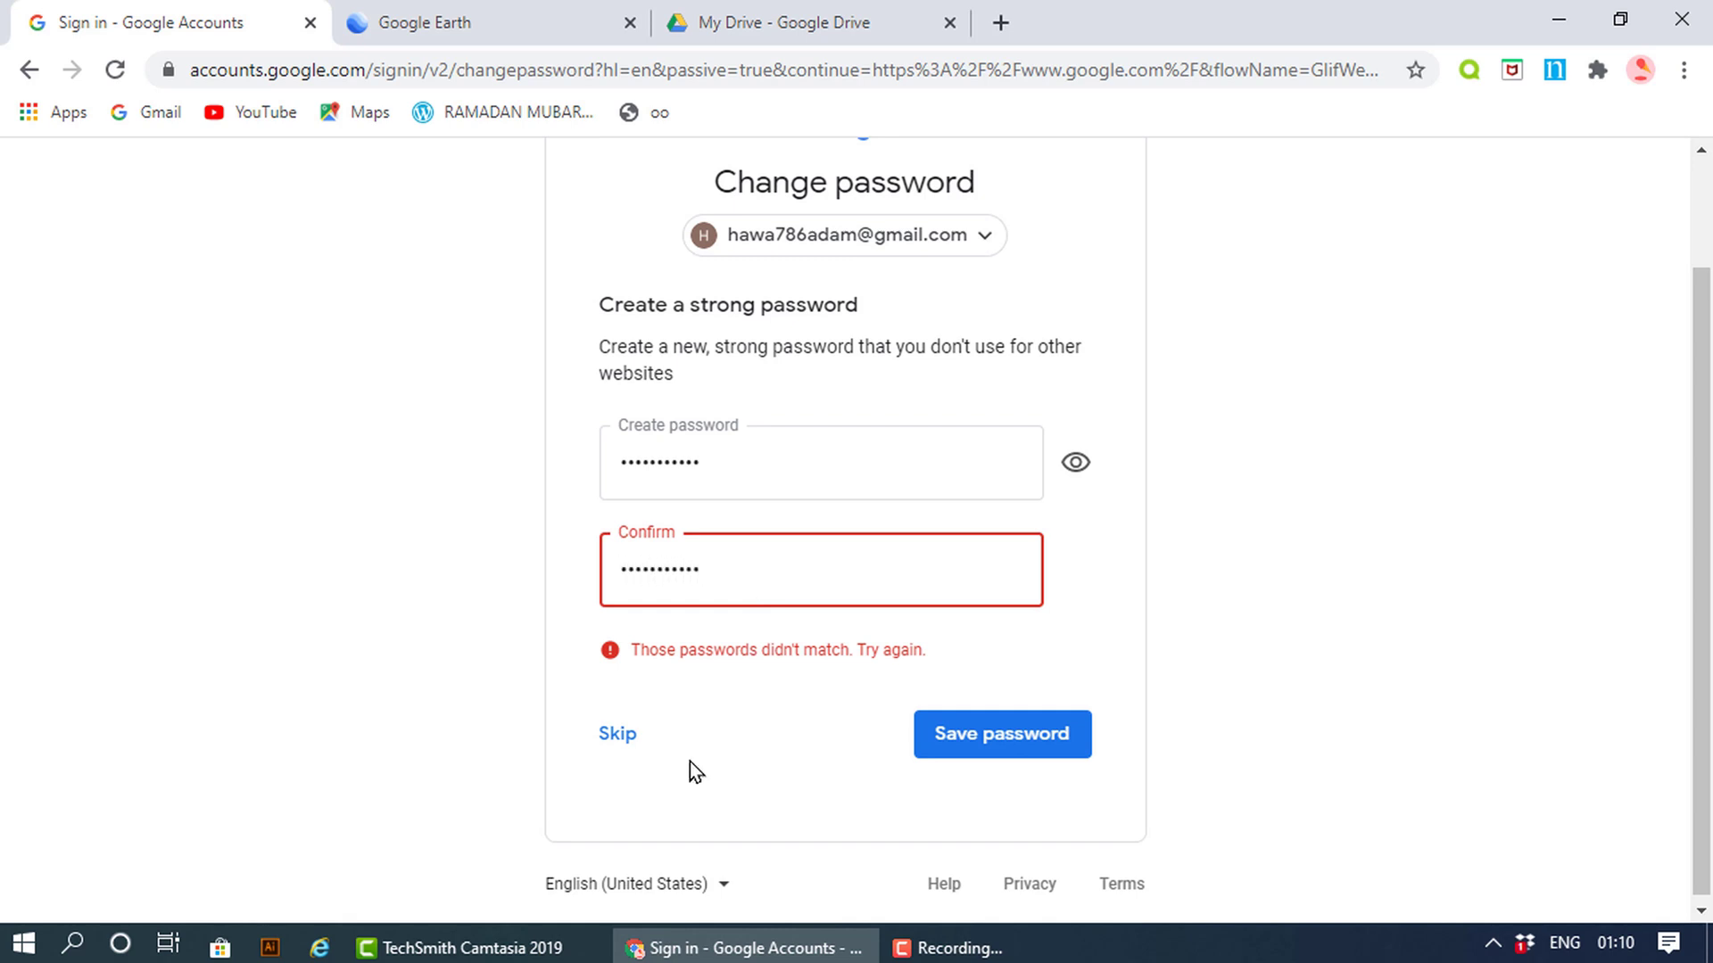
{"action": "left_click", "coordinate": [1008, 752]}
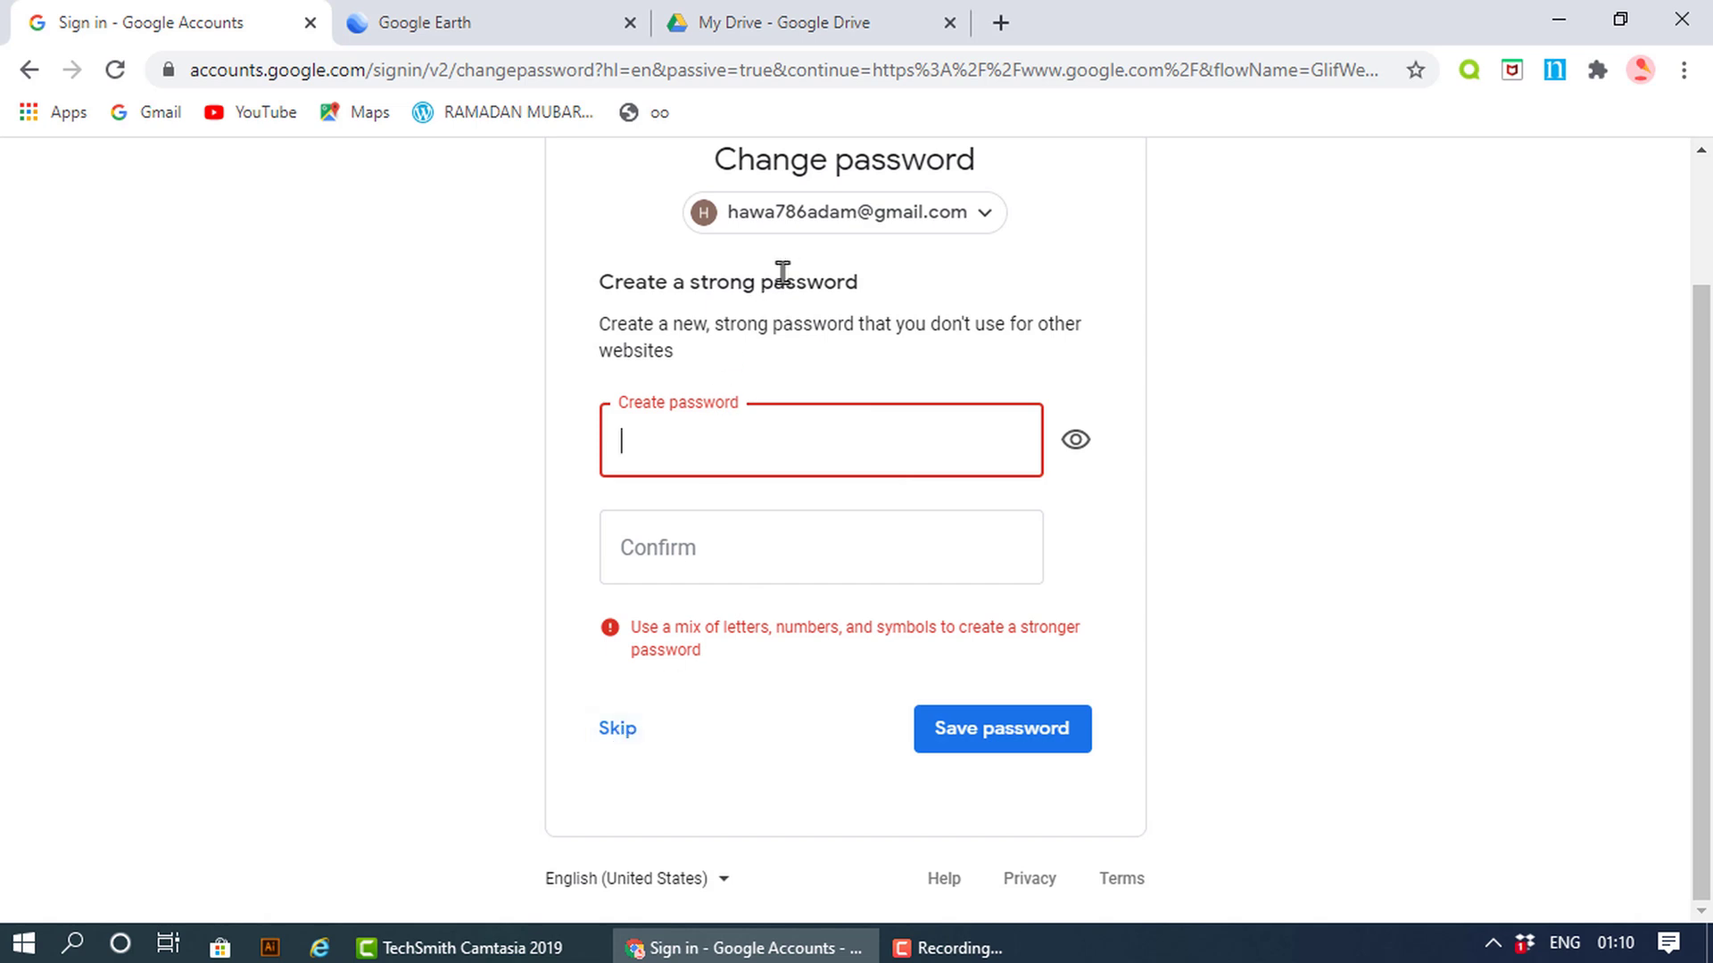
Skip the password change and continue past the Security Checkup showing no issues
{"action": "left_click", "coordinate": [614, 732]}
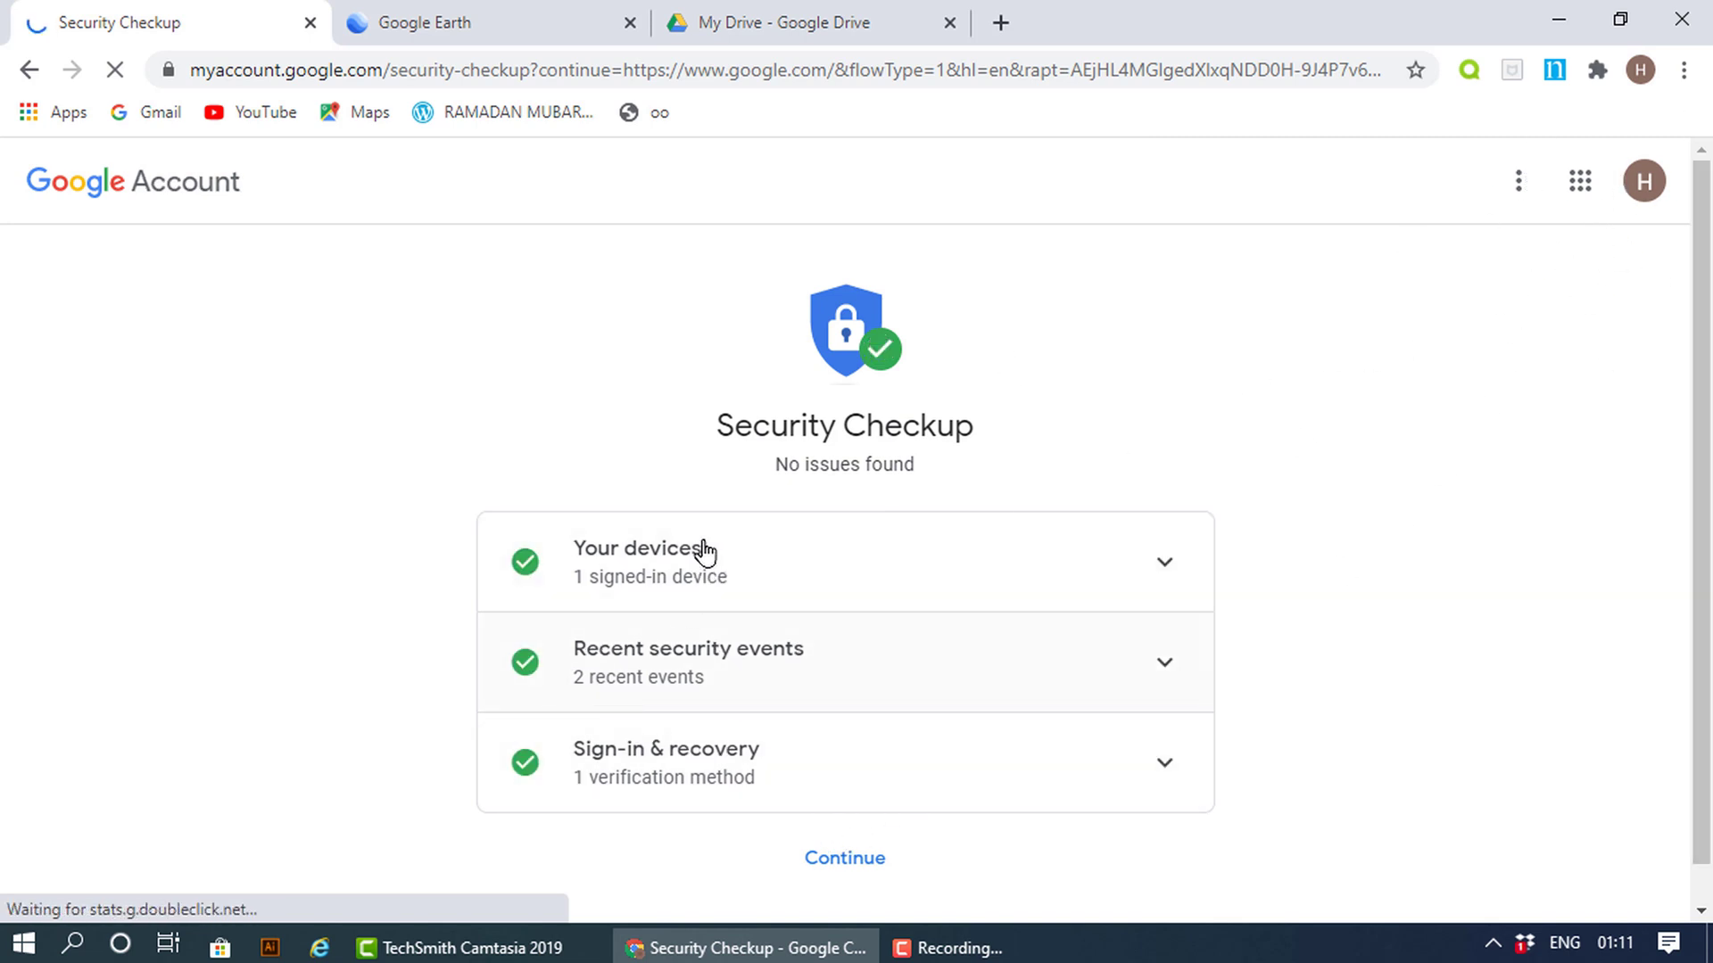
{"action": "left_click", "coordinate": [856, 862]}
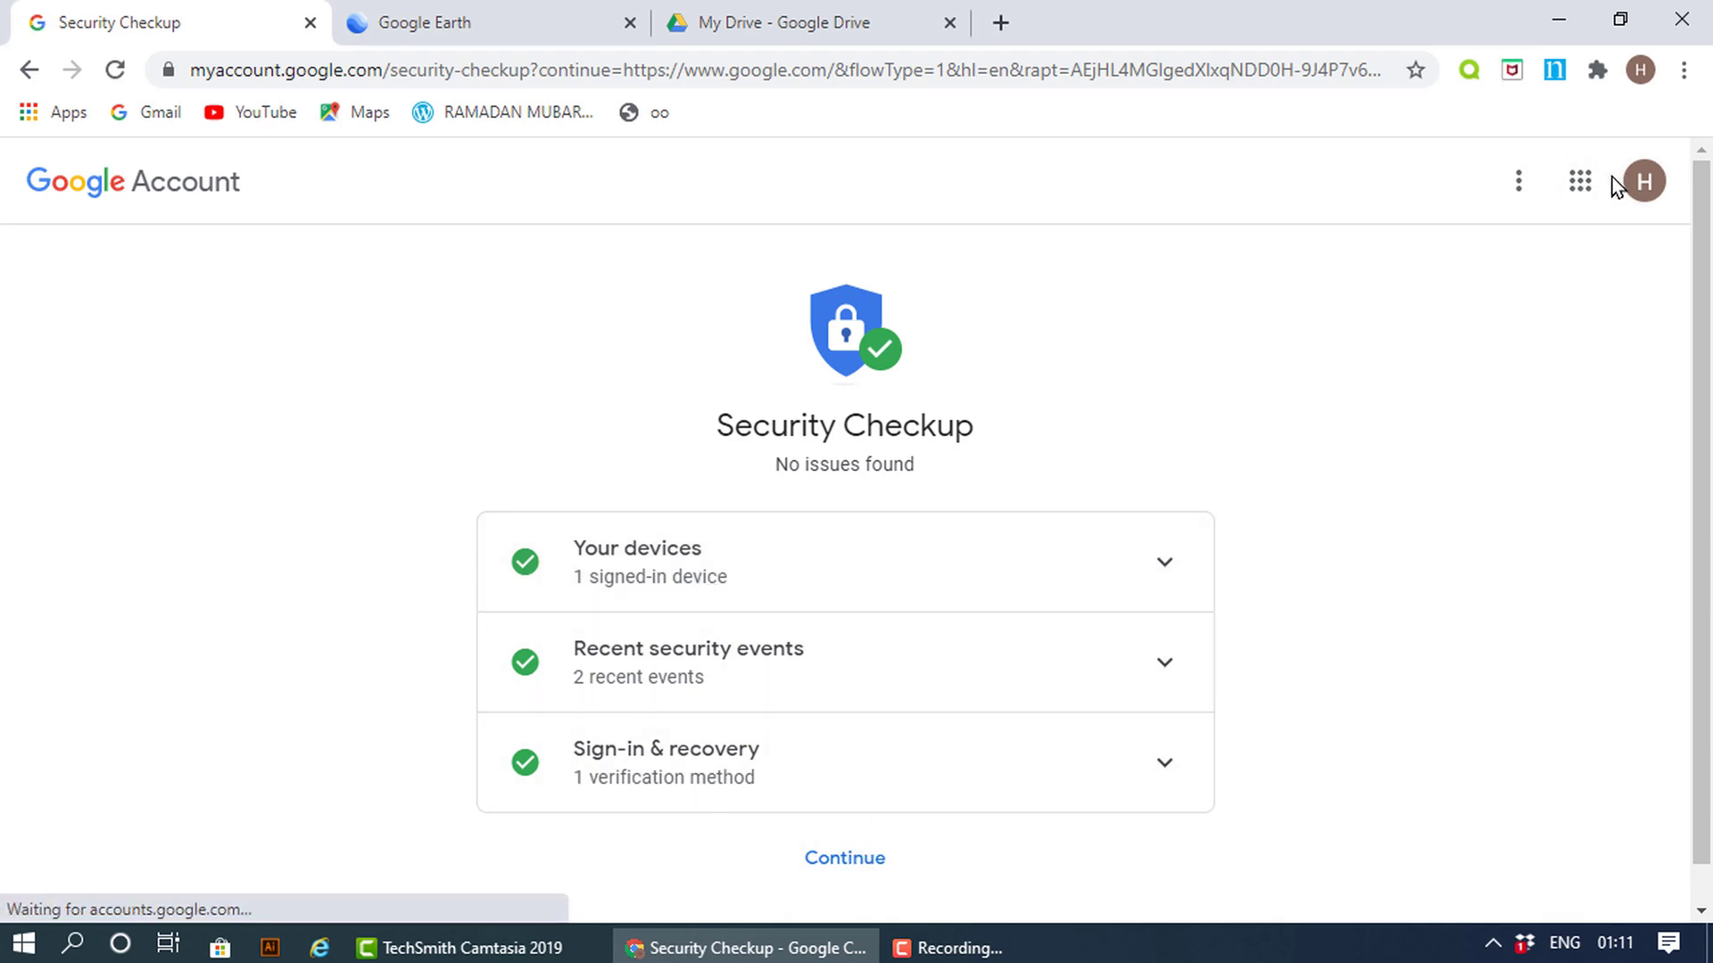
{"action": "scroll", "coordinate": [1044, 600], "scroll_direction": "down", "scroll_amount": 1}
{"action": "scroll", "coordinate": [811, 490], "scroll_direction": "up", "scroll_amount": 1}
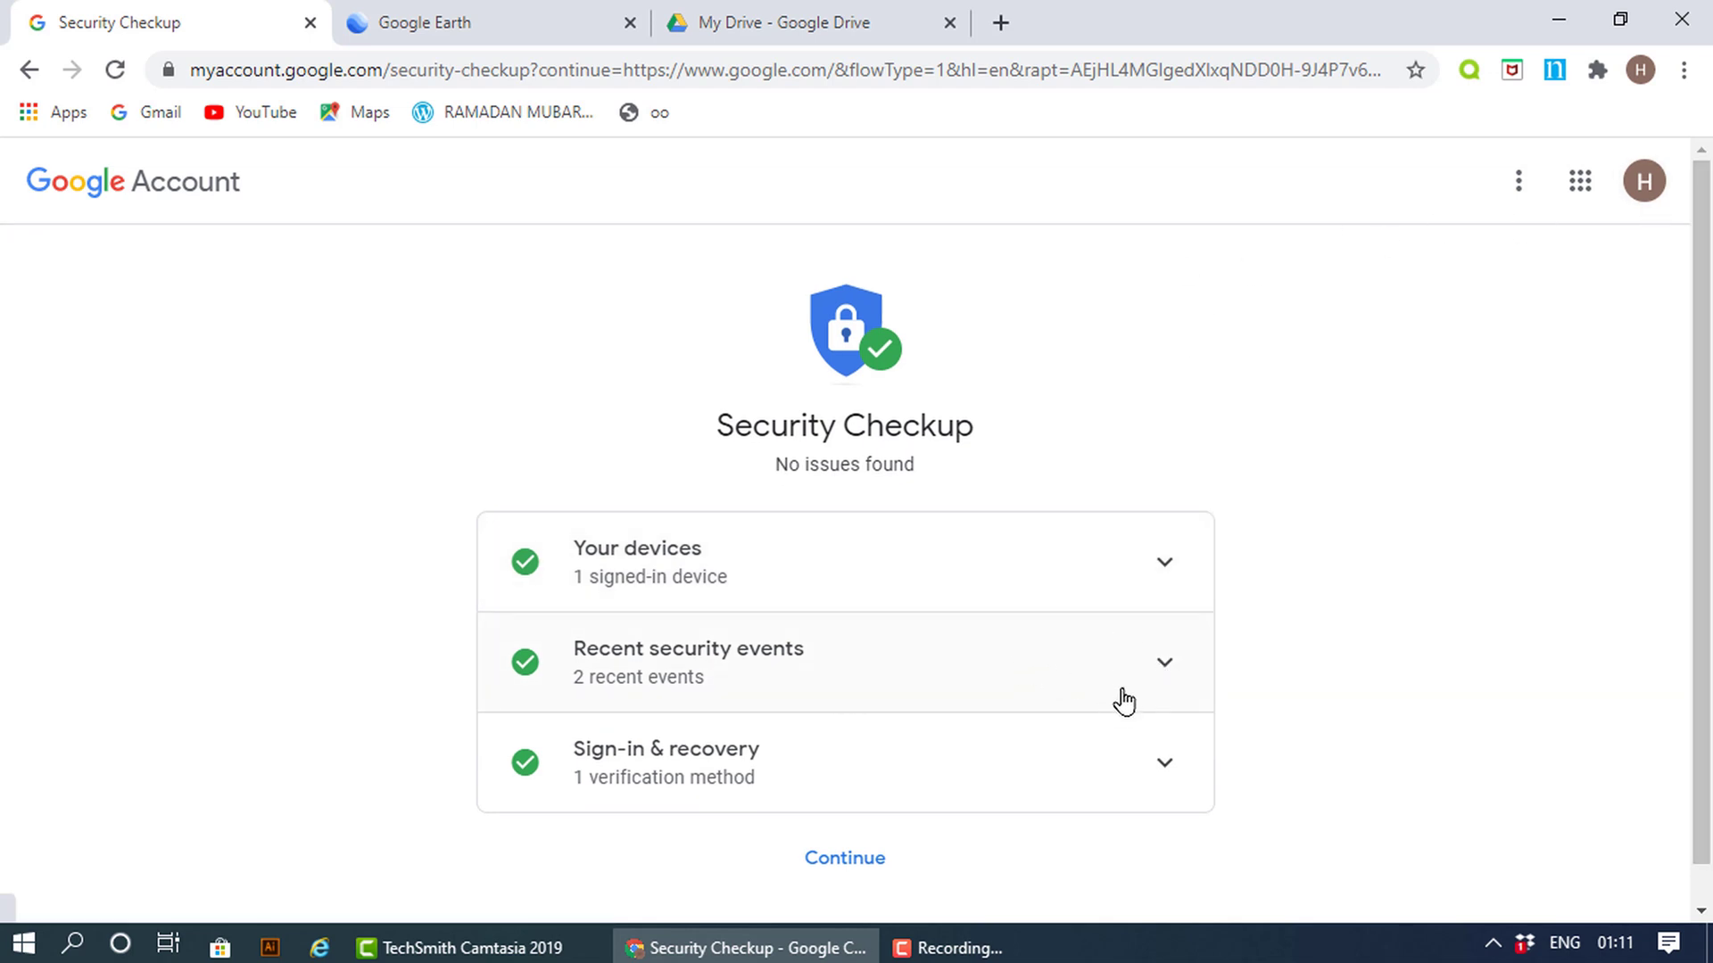
{"action": "left_click", "coordinate": [852, 863]}
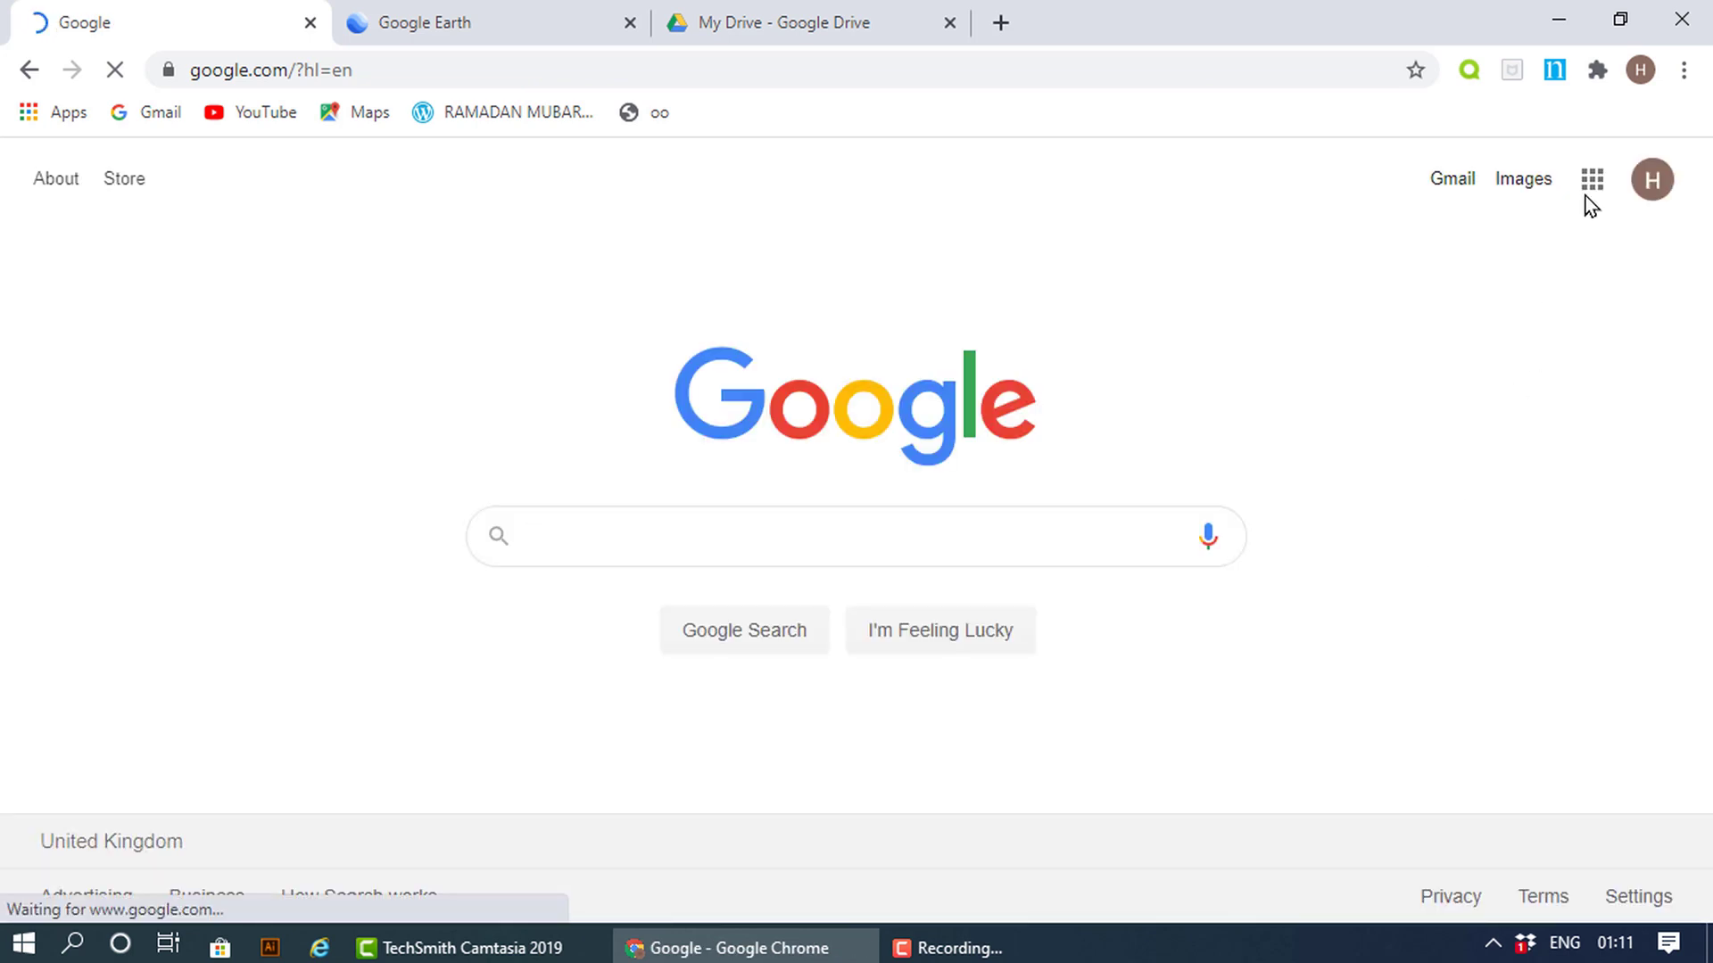
Open the Gmail inbox from the Google homepage's top-right links
{"action": "left_click", "coordinate": [1589, 192]}
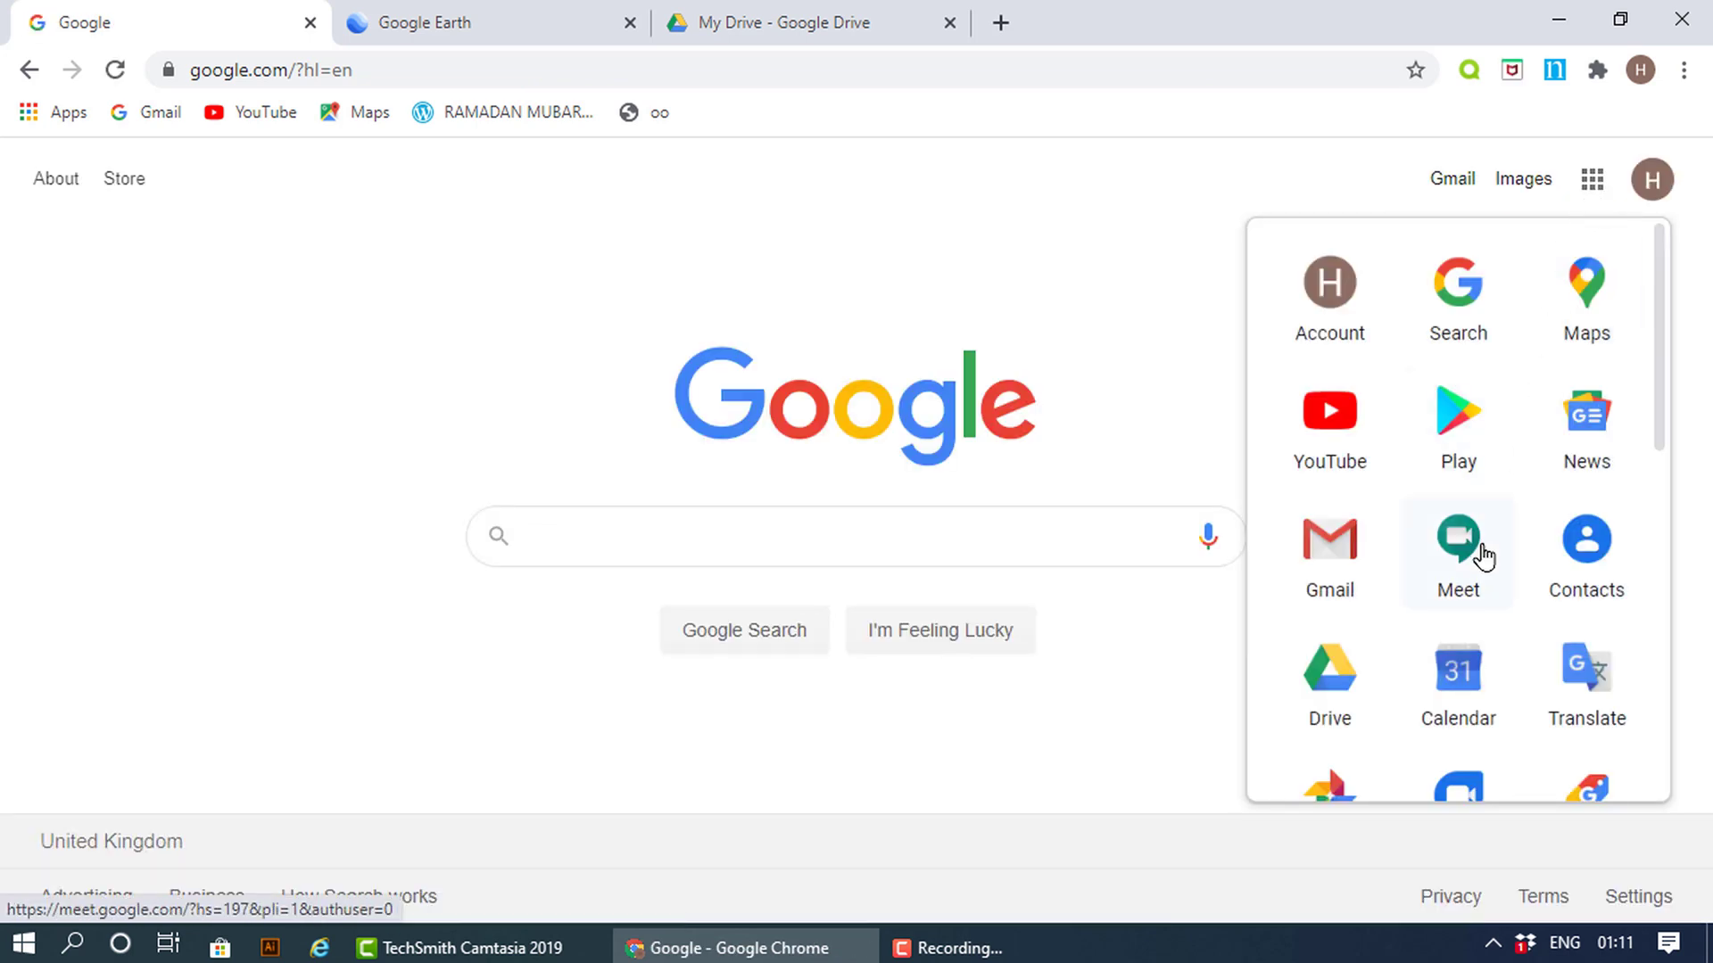
{"action": "scroll", "coordinate": [1481, 557], "scroll_direction": "down", "scroll_amount": 5}
{"action": "scroll", "coordinate": [1396, 694], "scroll_direction": "up", "scroll_amount": 5}
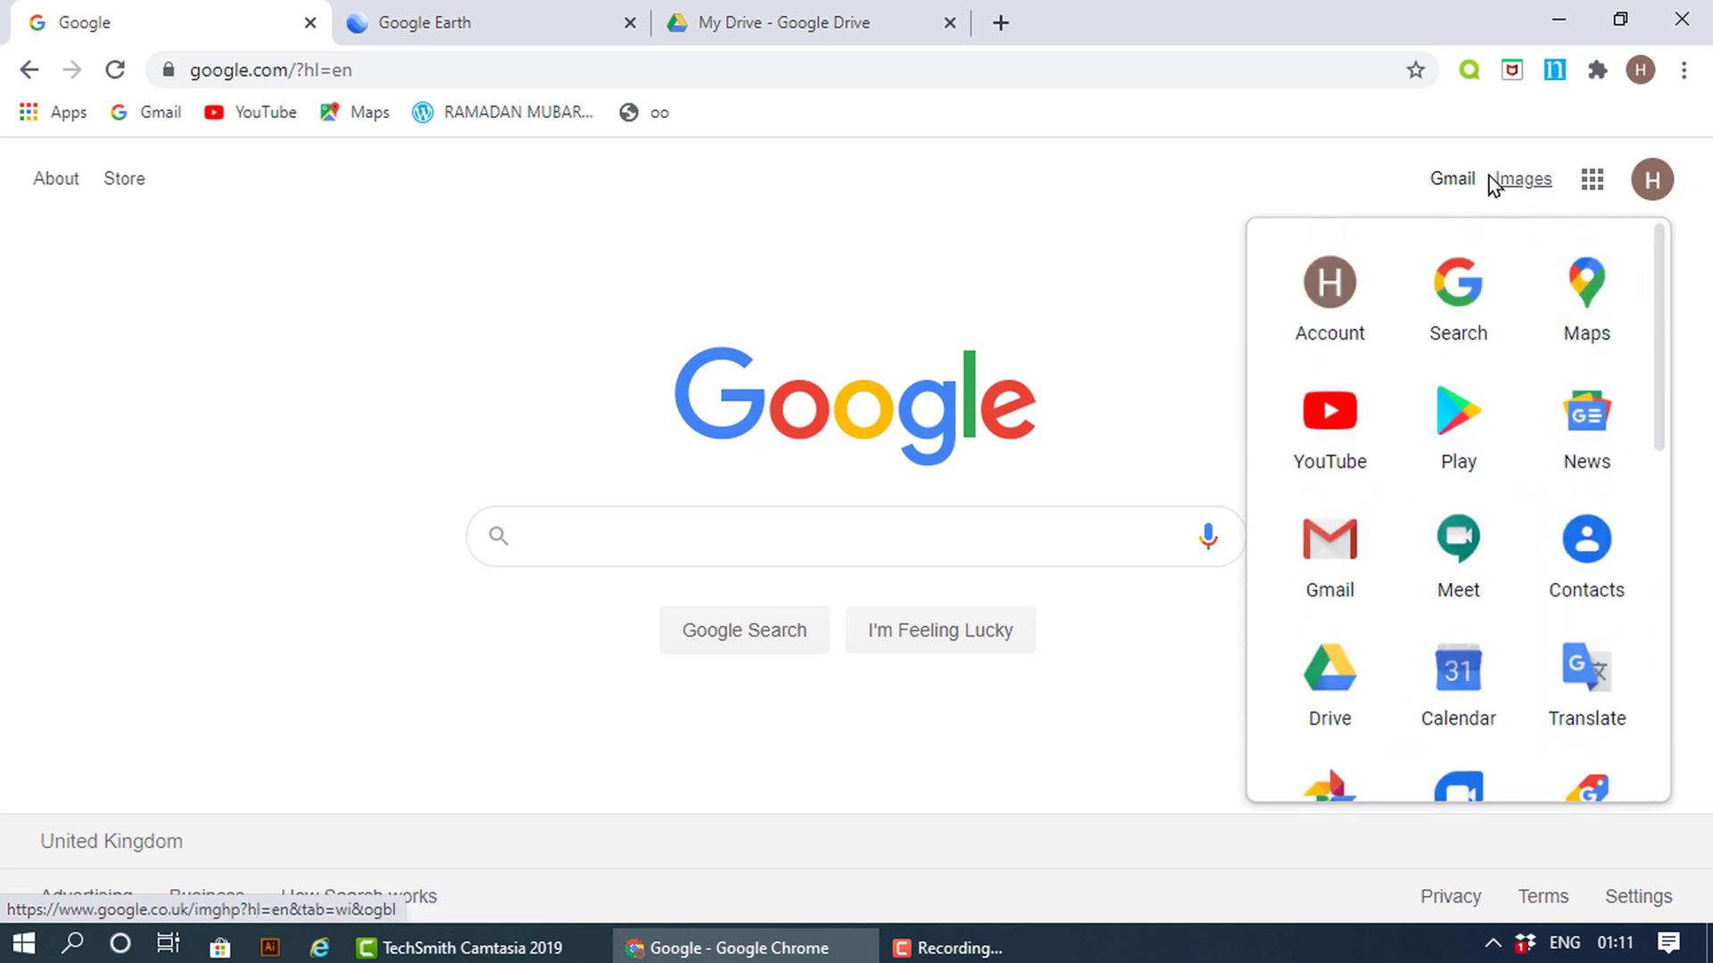
{"action": "left_click", "coordinate": [1452, 179]}
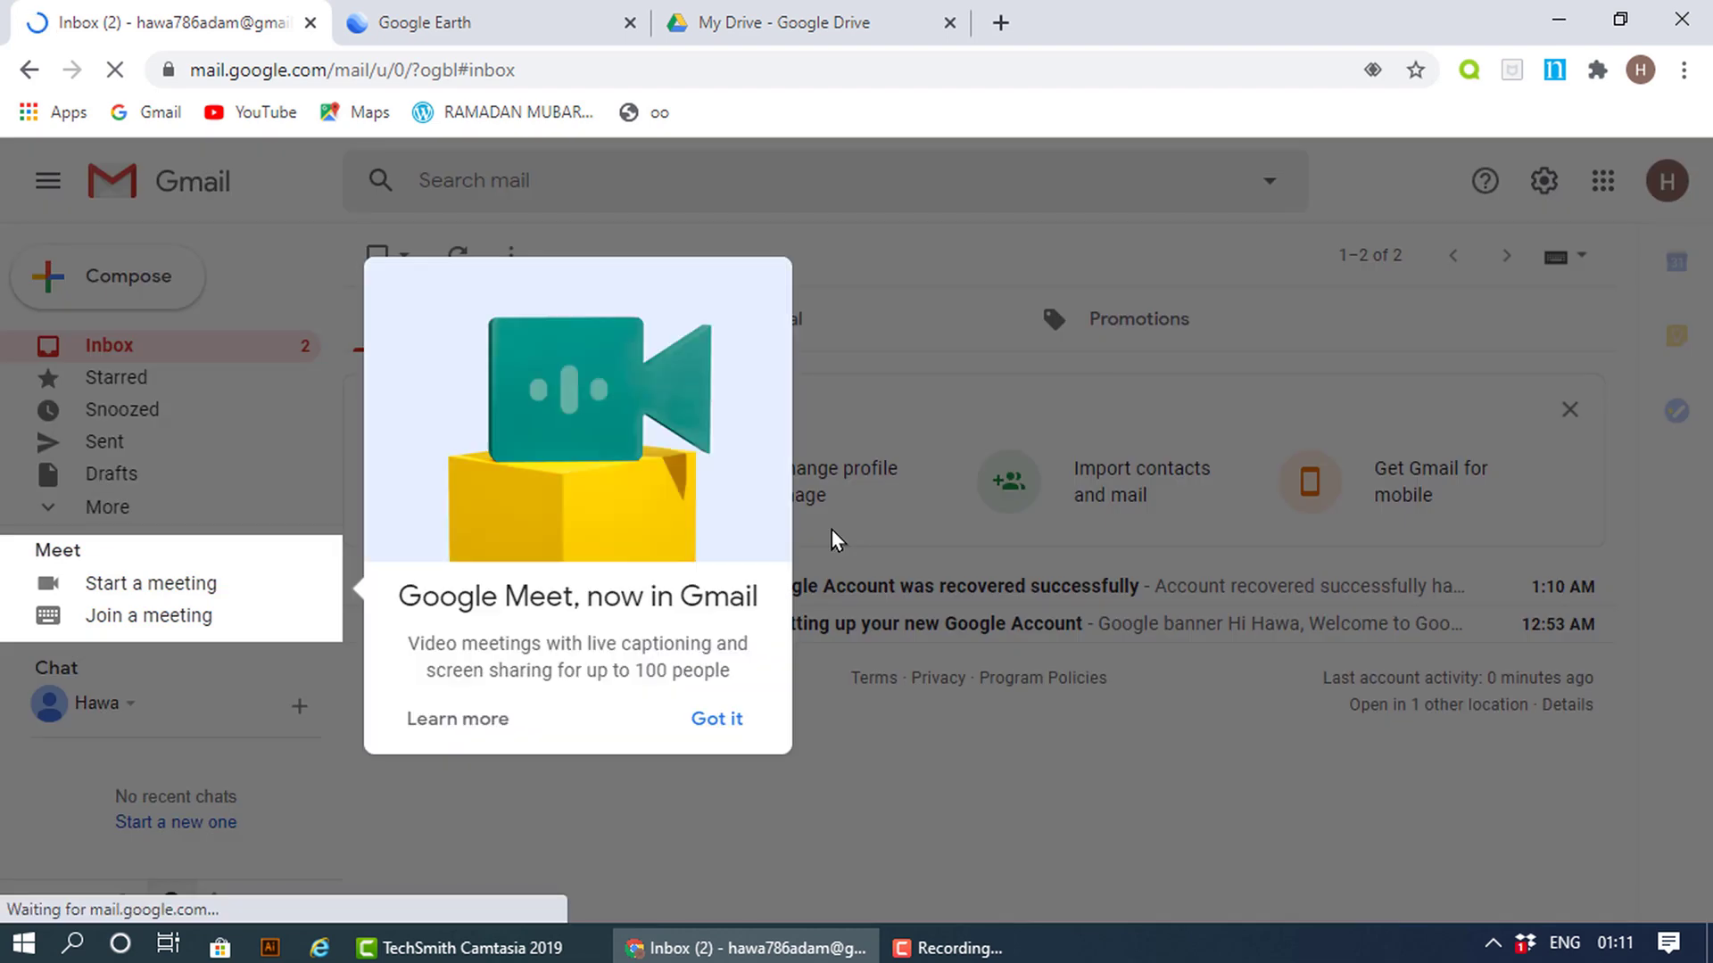
Dismiss the Meet announcement and read the 'Your Google Account was recovered successfully' email
{"action": "left_click", "coordinate": [719, 721]}
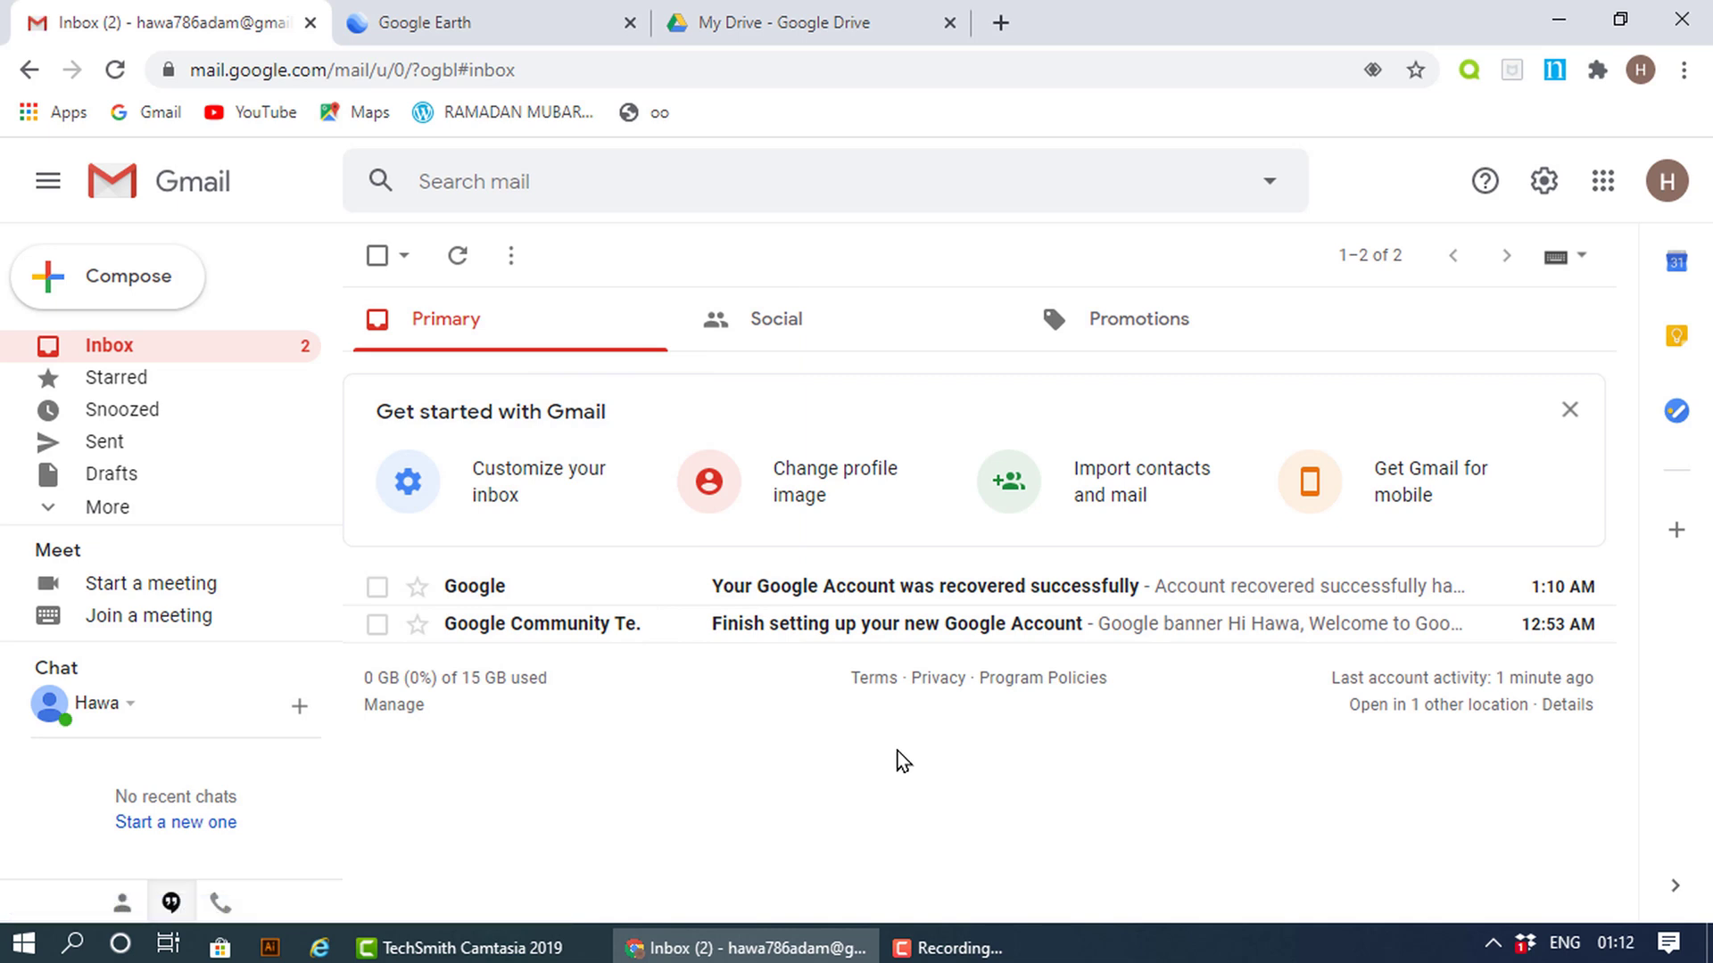
{"action": "left_click", "coordinate": [838, 593]}
{"action": "scroll", "coordinate": [890, 615], "scroll_direction": "down", "scroll_amount": 4}
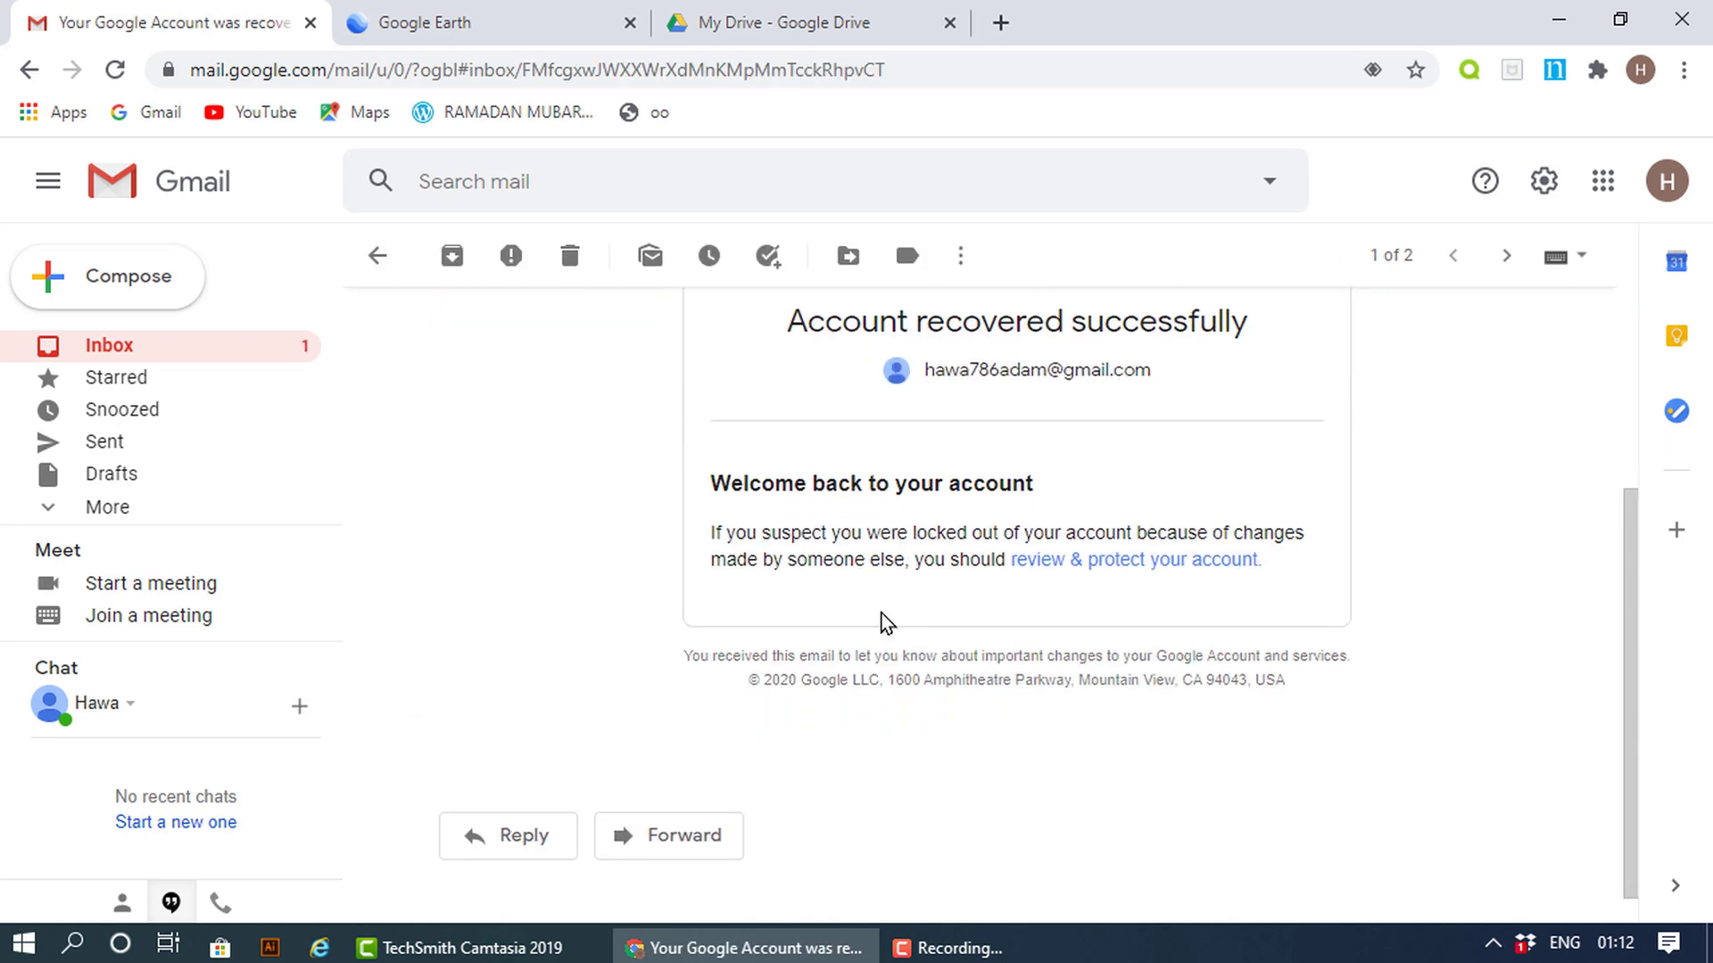
Return to the inbox and read the 'Finish setting up your new Google Account' email
{"action": "left_click", "coordinate": [107, 350]}
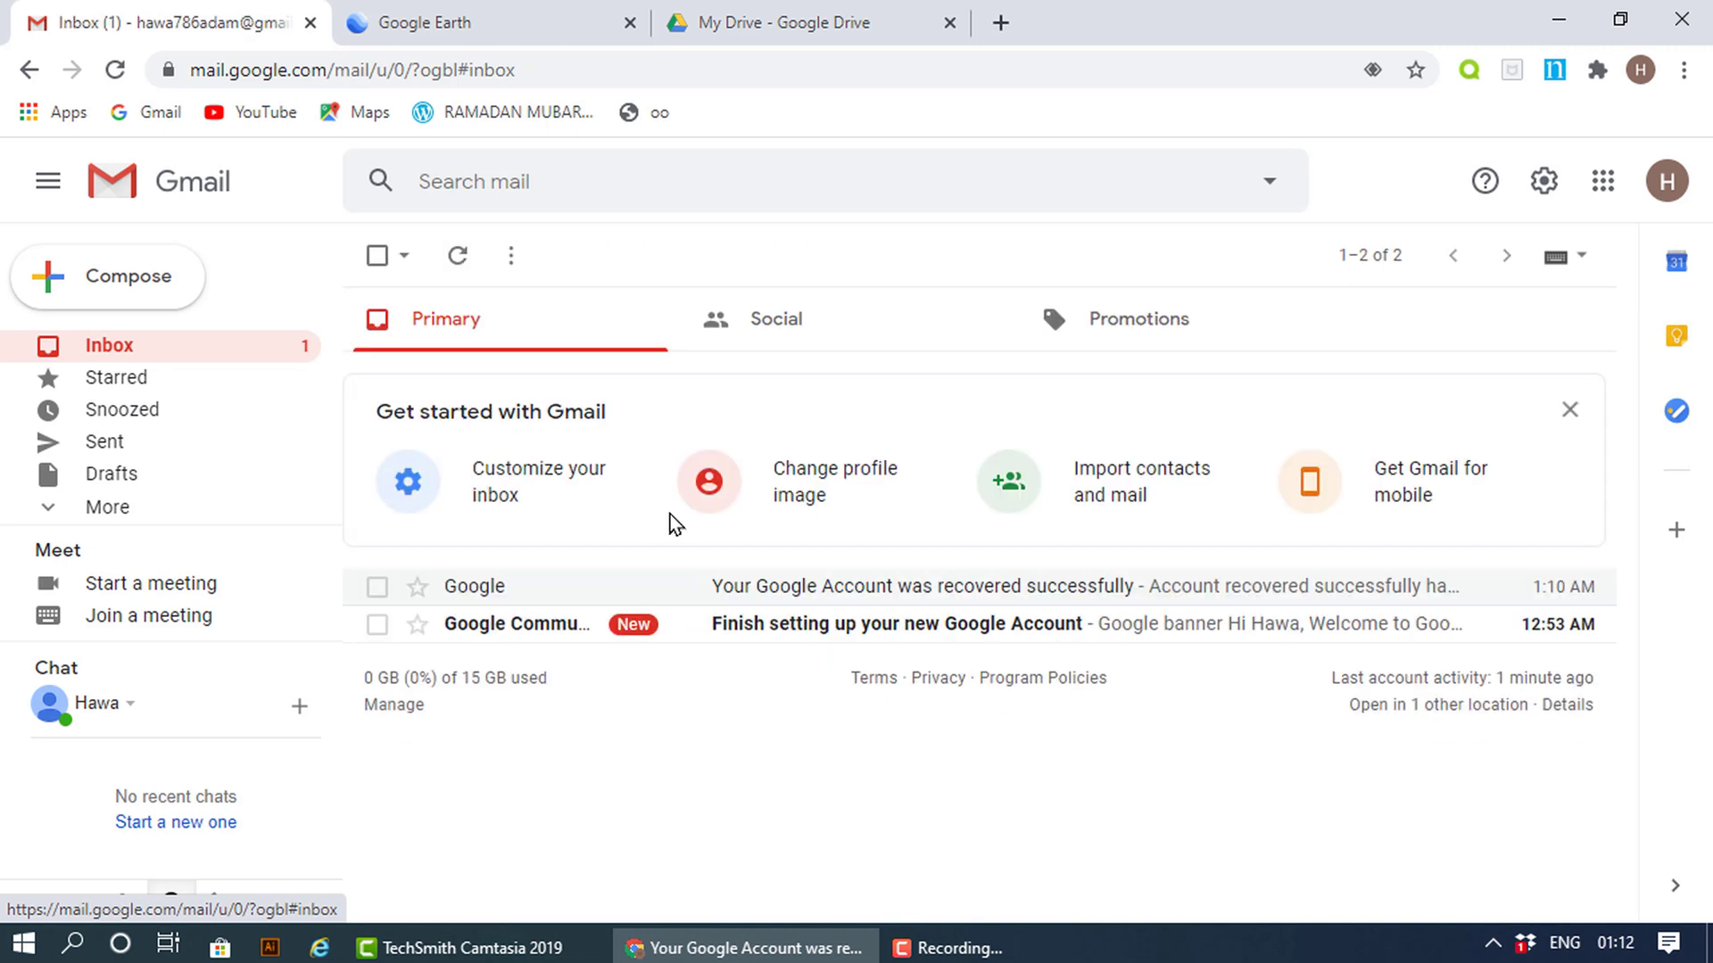
{"action": "left_click", "coordinate": [921, 633]}
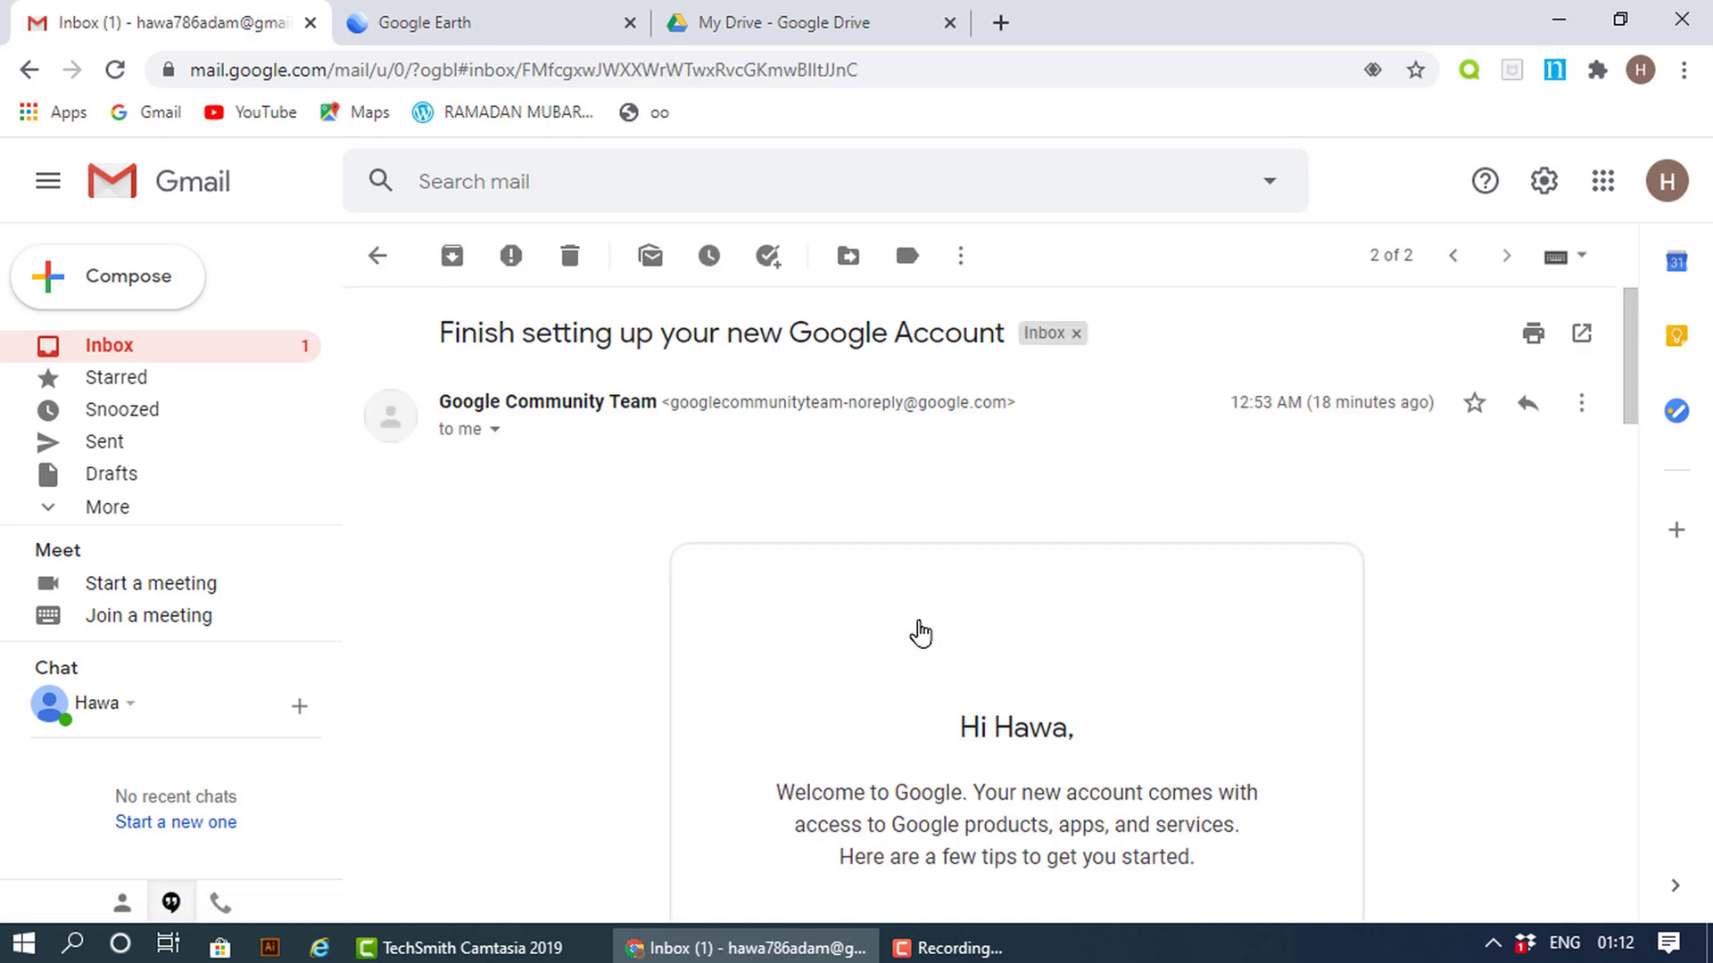
{"action": "scroll", "coordinate": [918, 622], "scroll_direction": "down", "scroll_amount": 5}
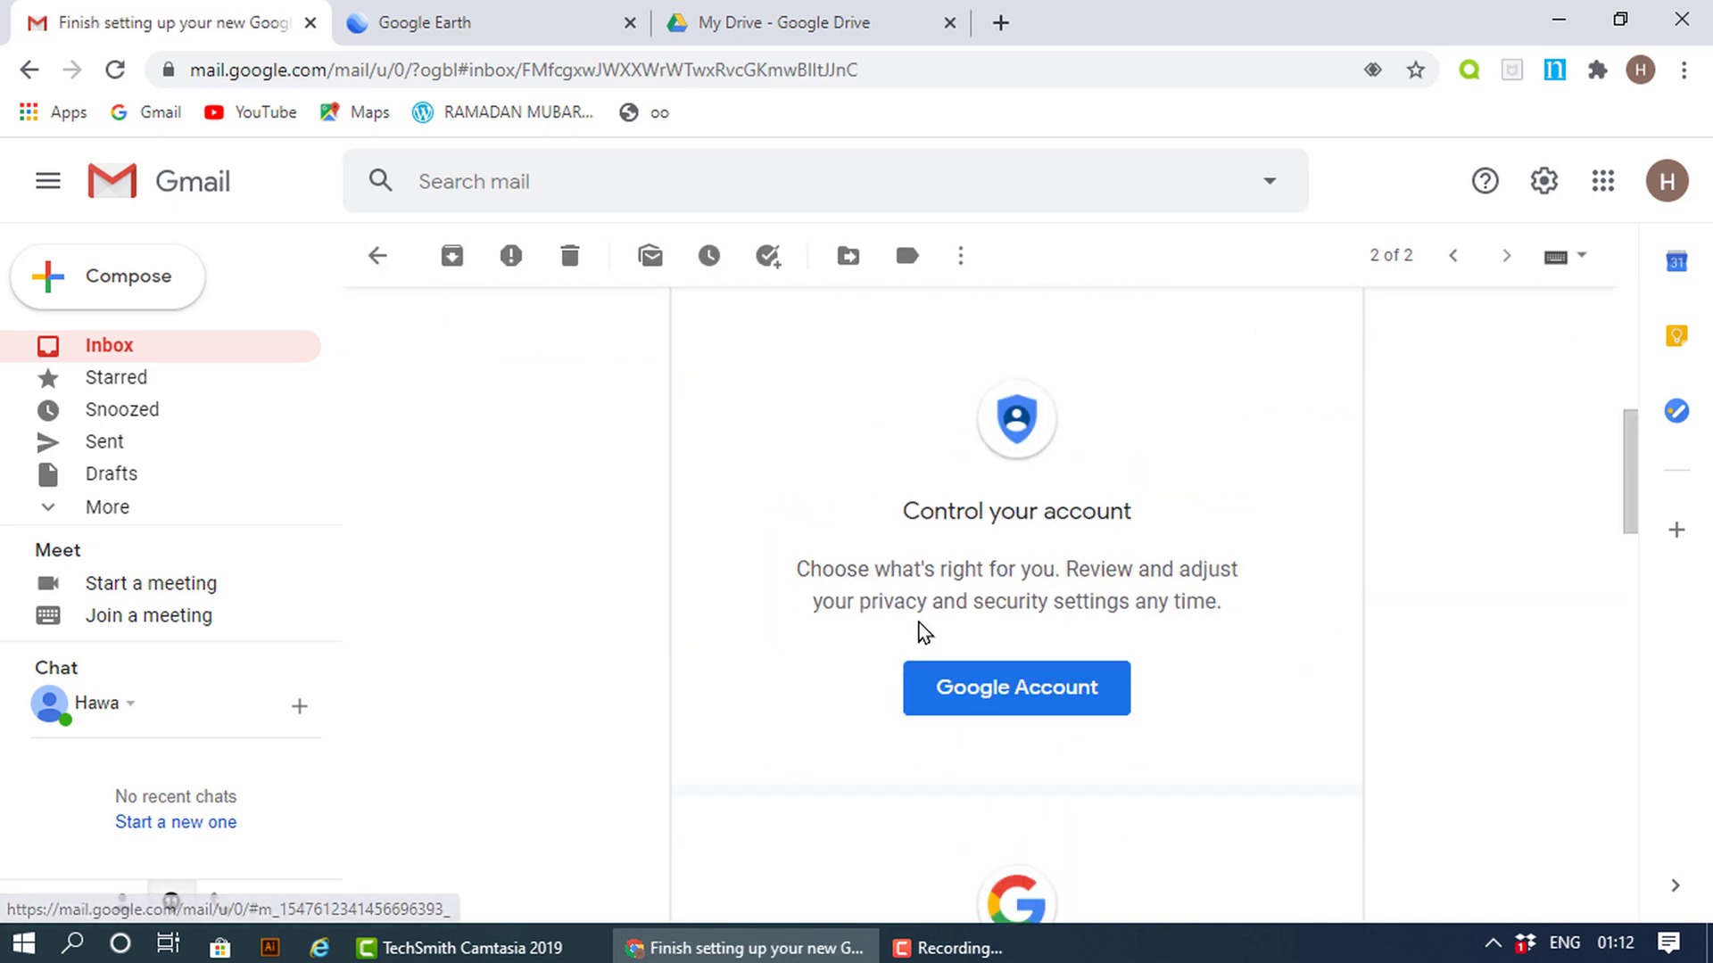
{"action": "scroll", "coordinate": [919, 619], "scroll_direction": "up", "scroll_amount": 5}
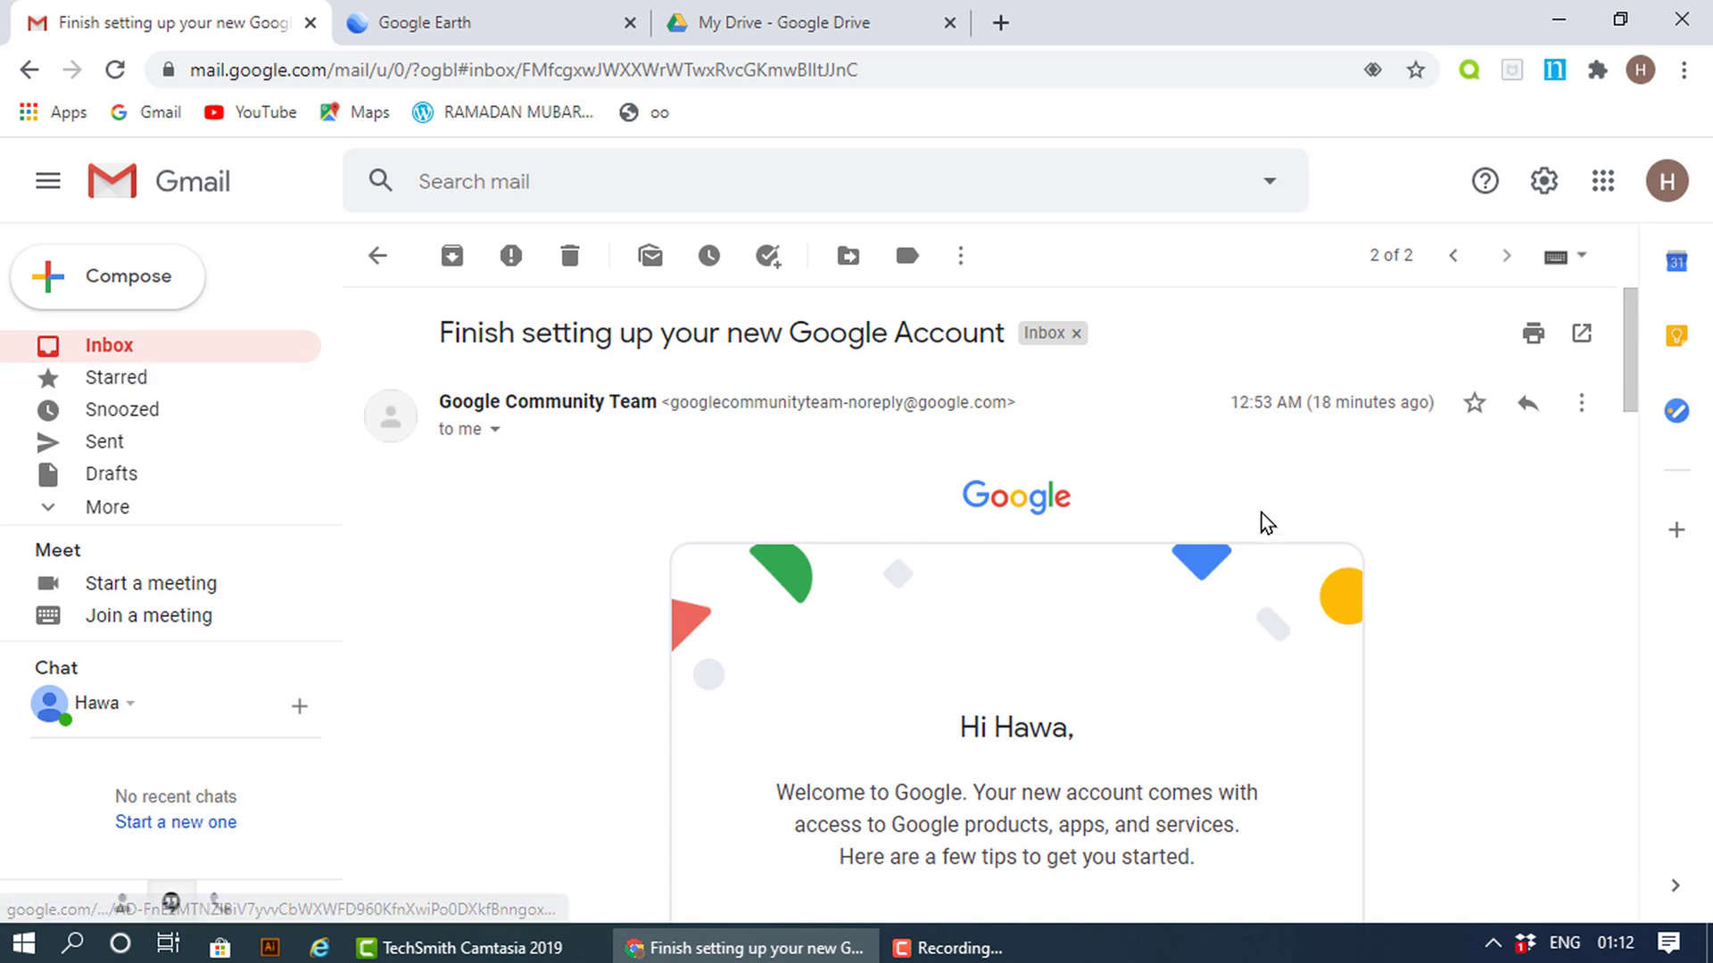
Open and close Quick settings and the Google apps list, leaving the welcome message displayed
{"action": "left_click", "coordinate": [1546, 183]}
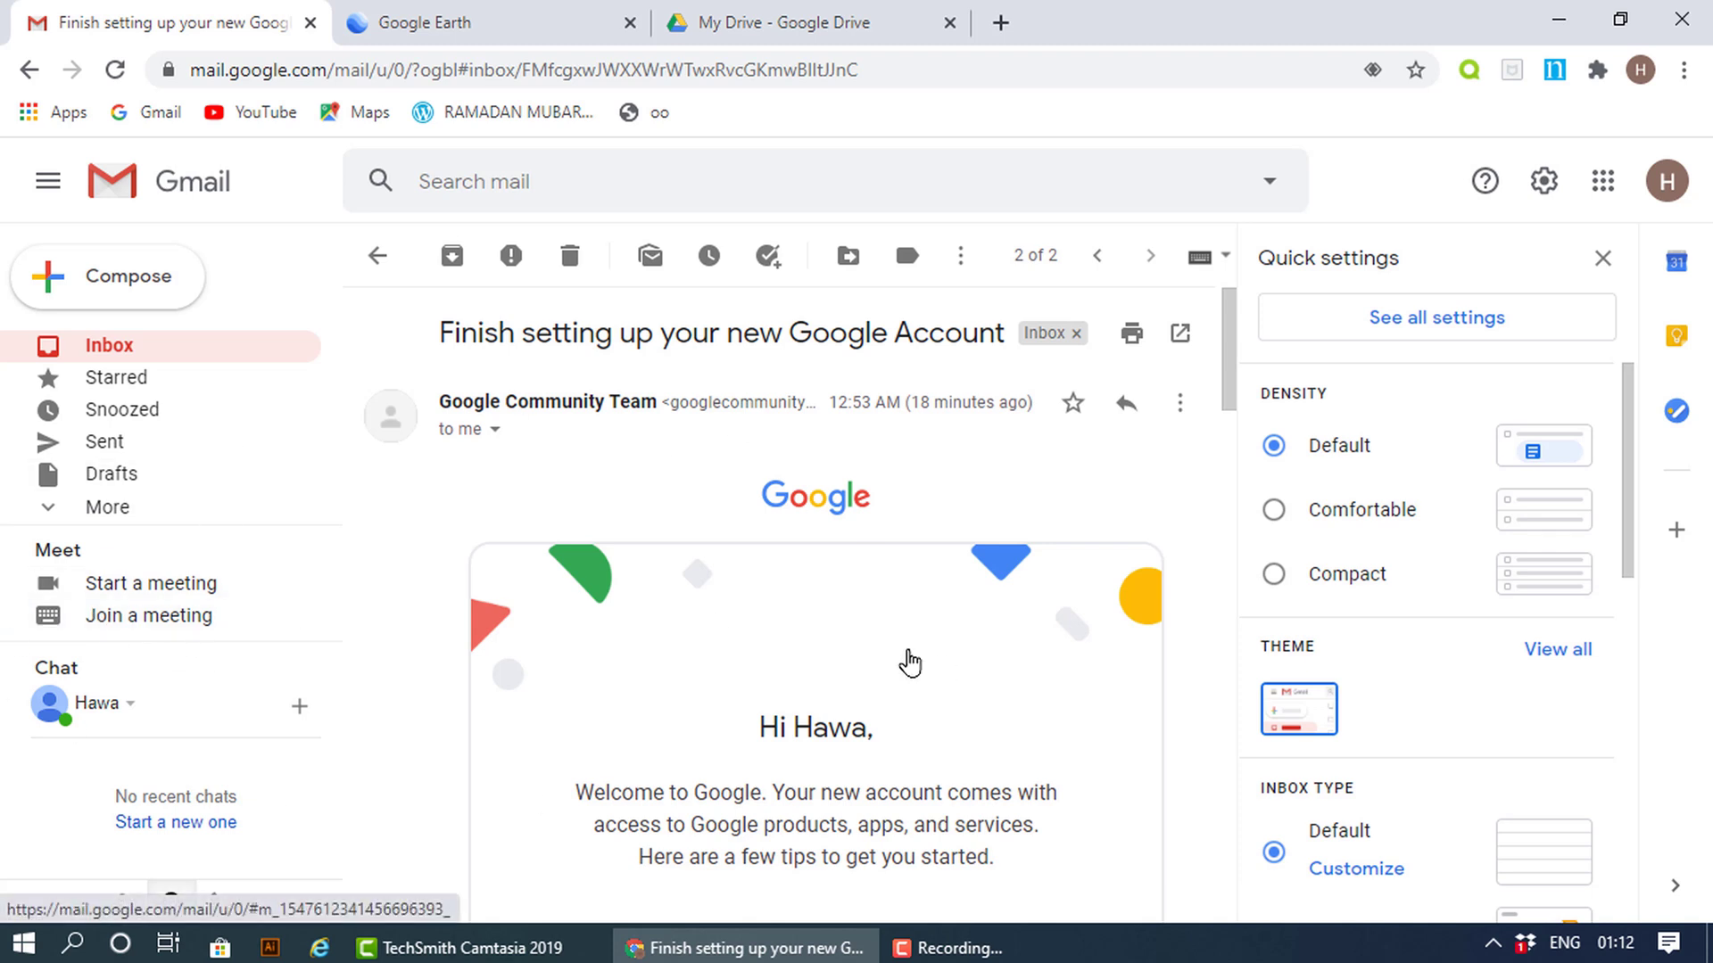
{"action": "left_click", "coordinate": [1603, 181]}
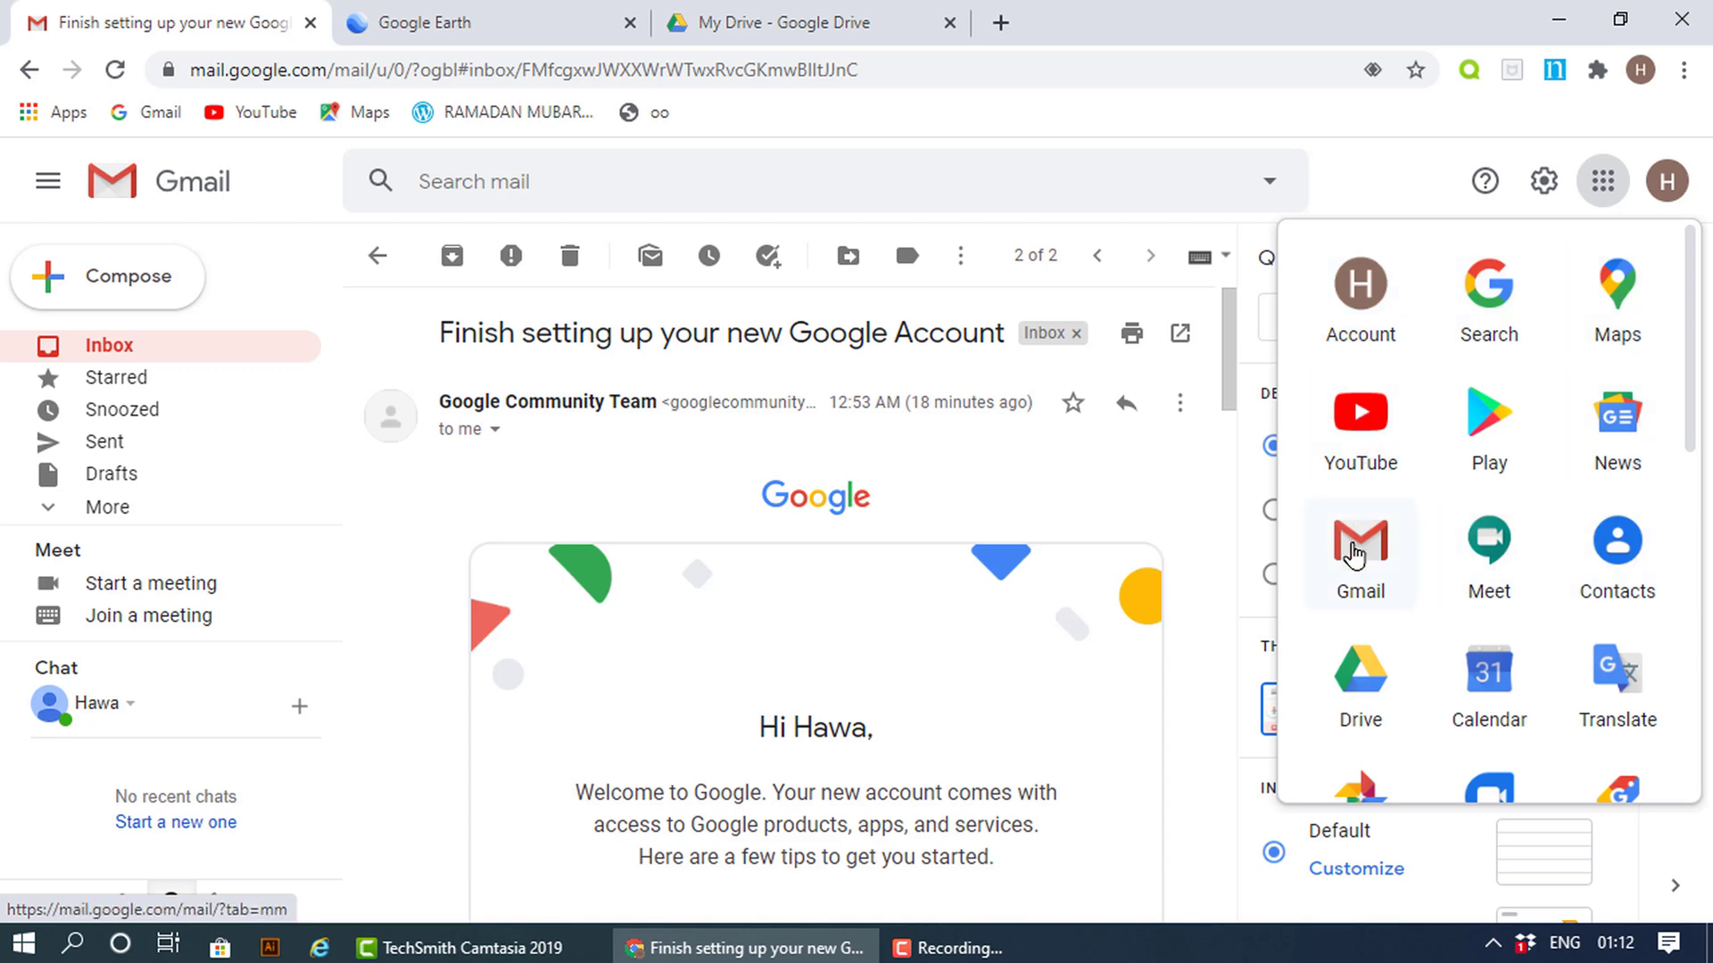
{"action": "scroll", "coordinate": [1353, 553], "scroll_direction": "down", "scroll_amount": 9}
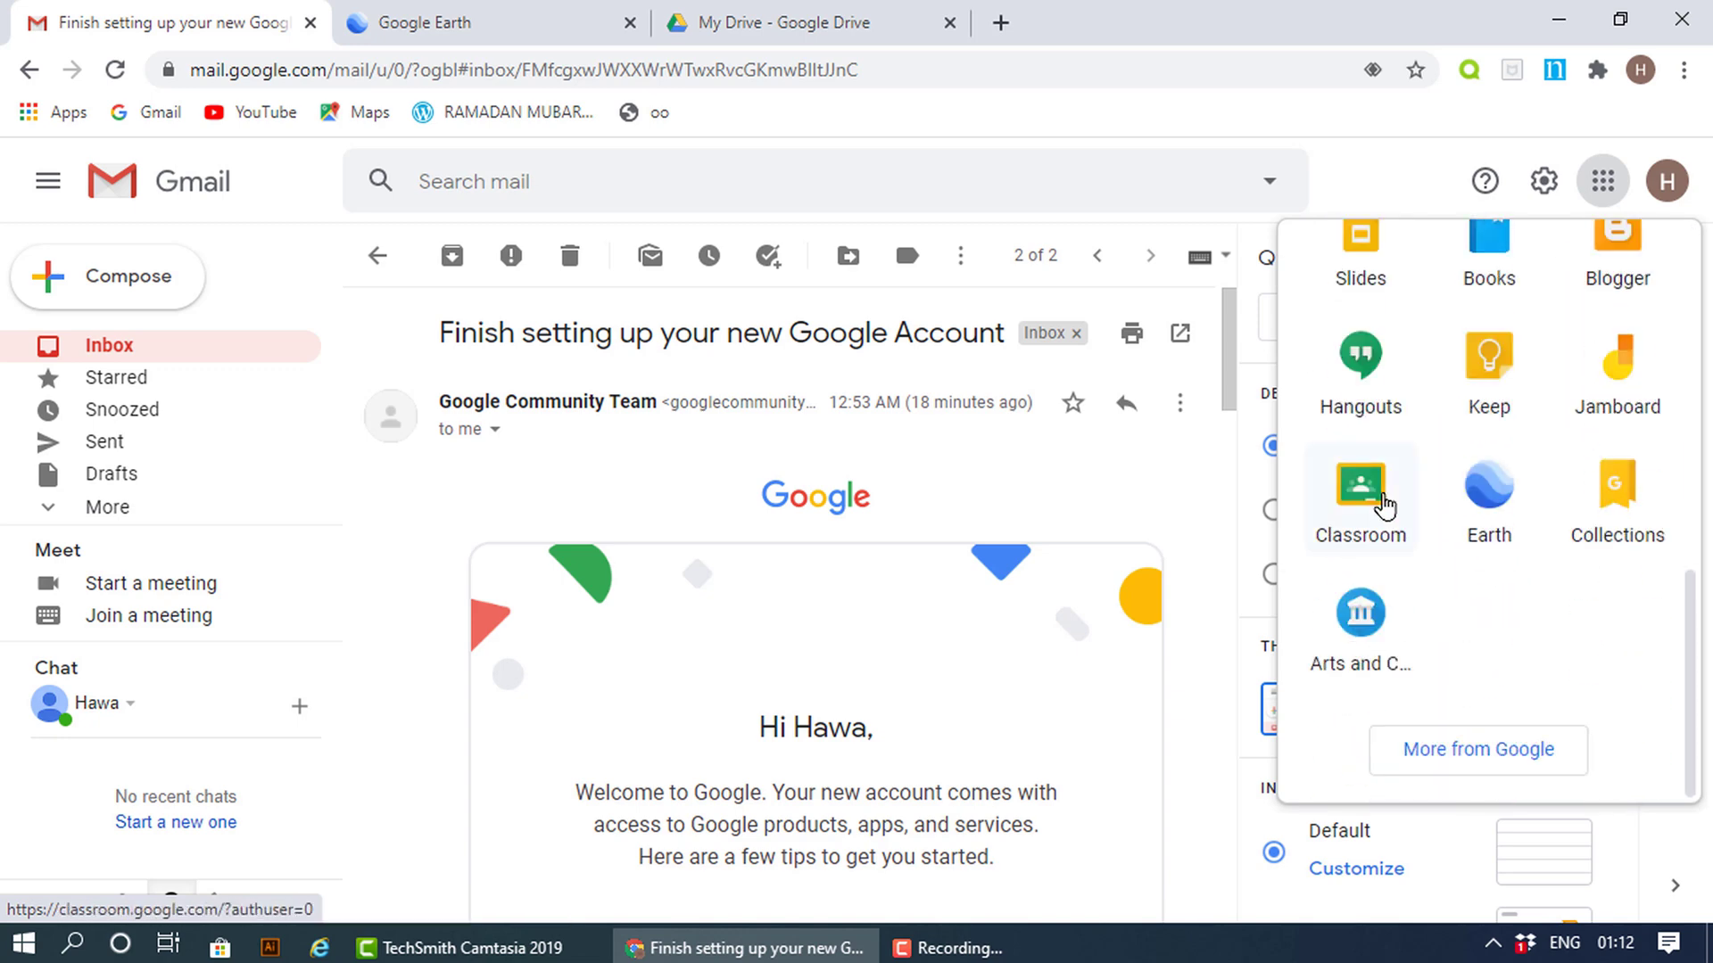
{"action": "scroll", "coordinate": [1587, 508], "scroll_direction": "up", "scroll_amount": 9}
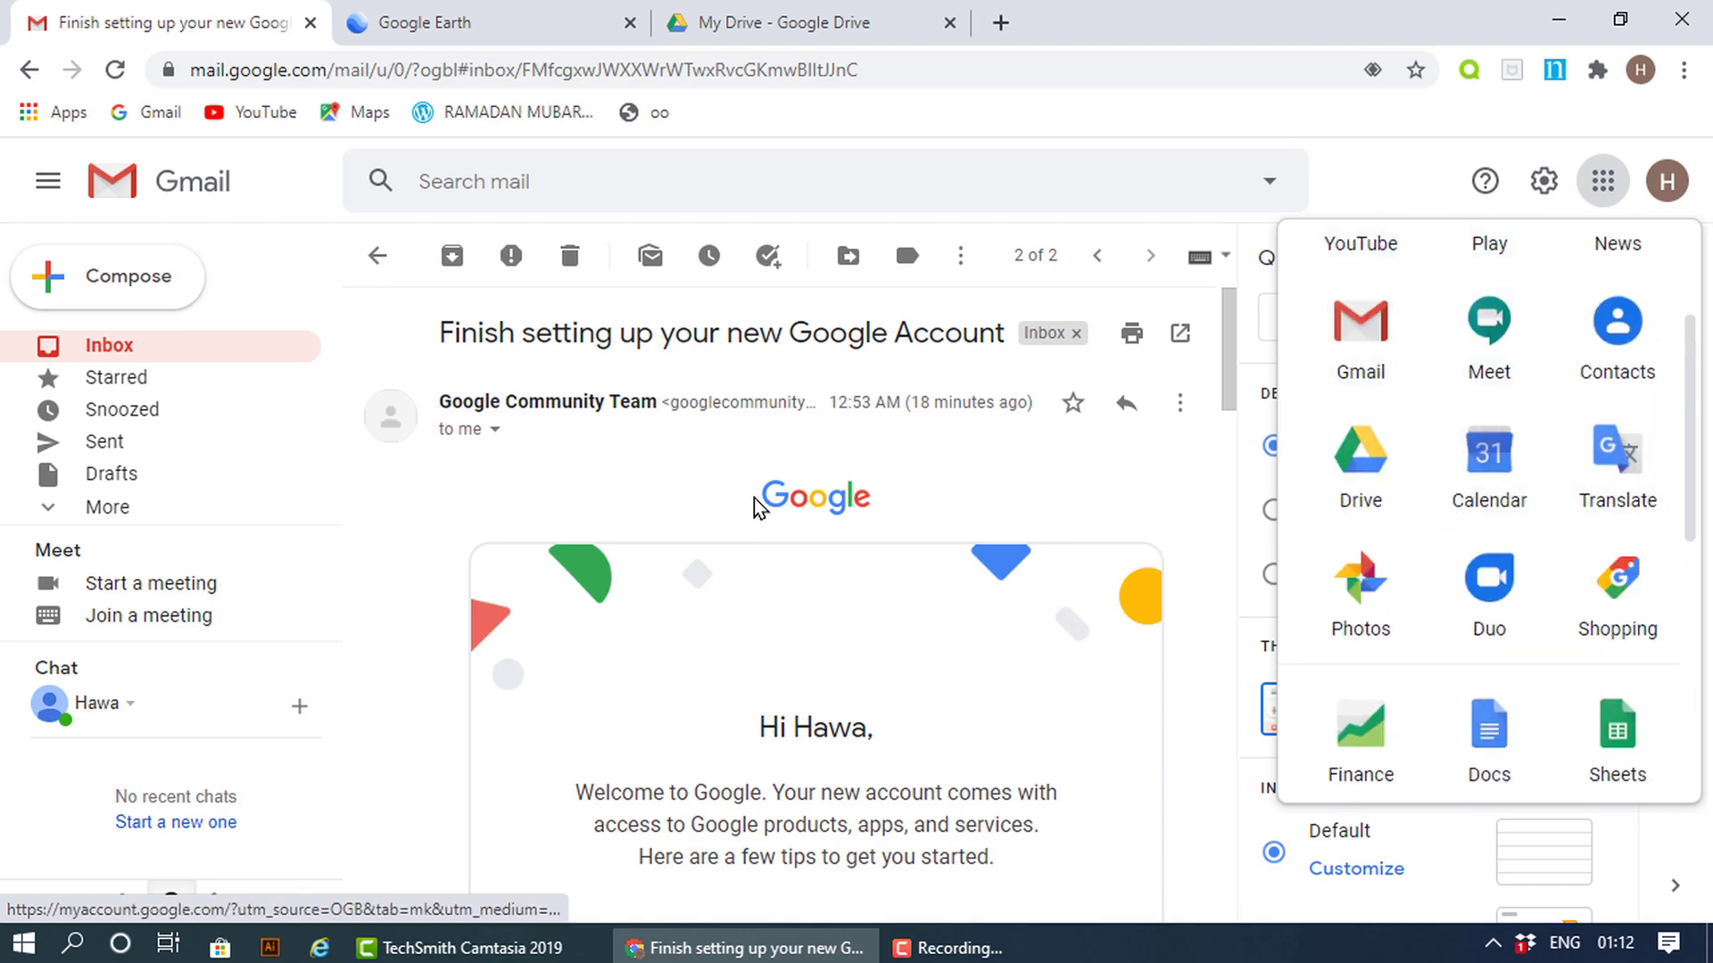
{"action": "left_click", "coordinate": [603, 326]}
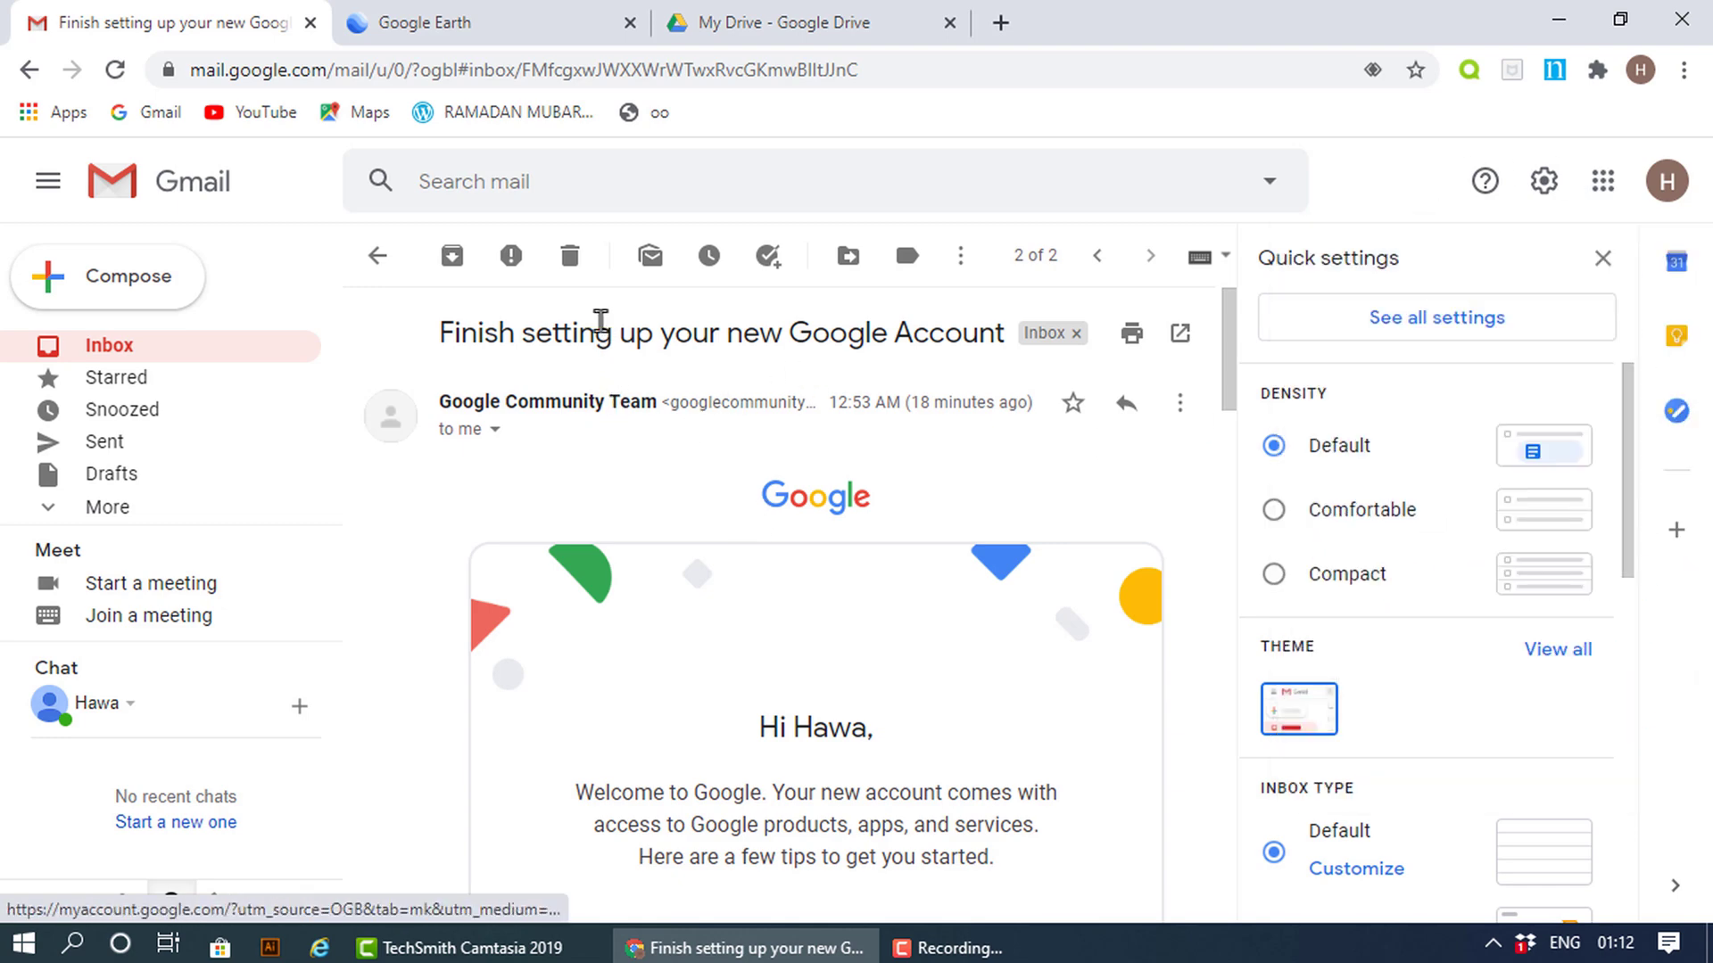
{"action": "double_click", "coordinate": [603, 323]}
{"action": "left_click", "coordinate": [601, 320]}
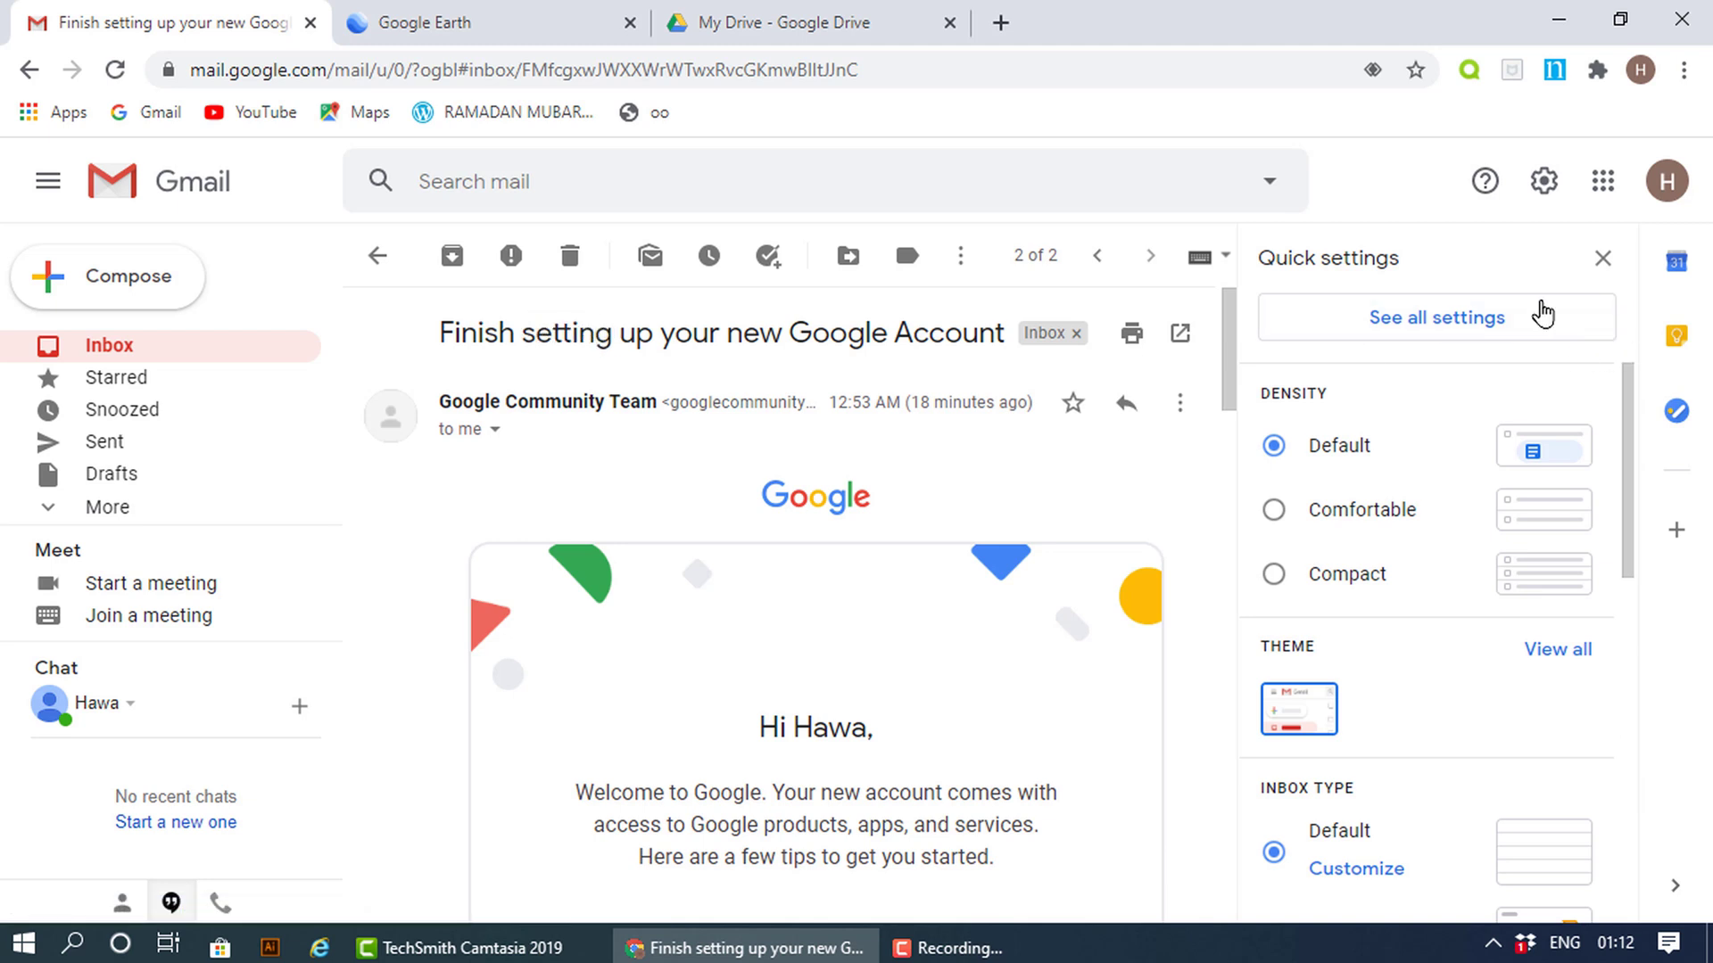
{"action": "left_click", "coordinate": [1604, 260]}
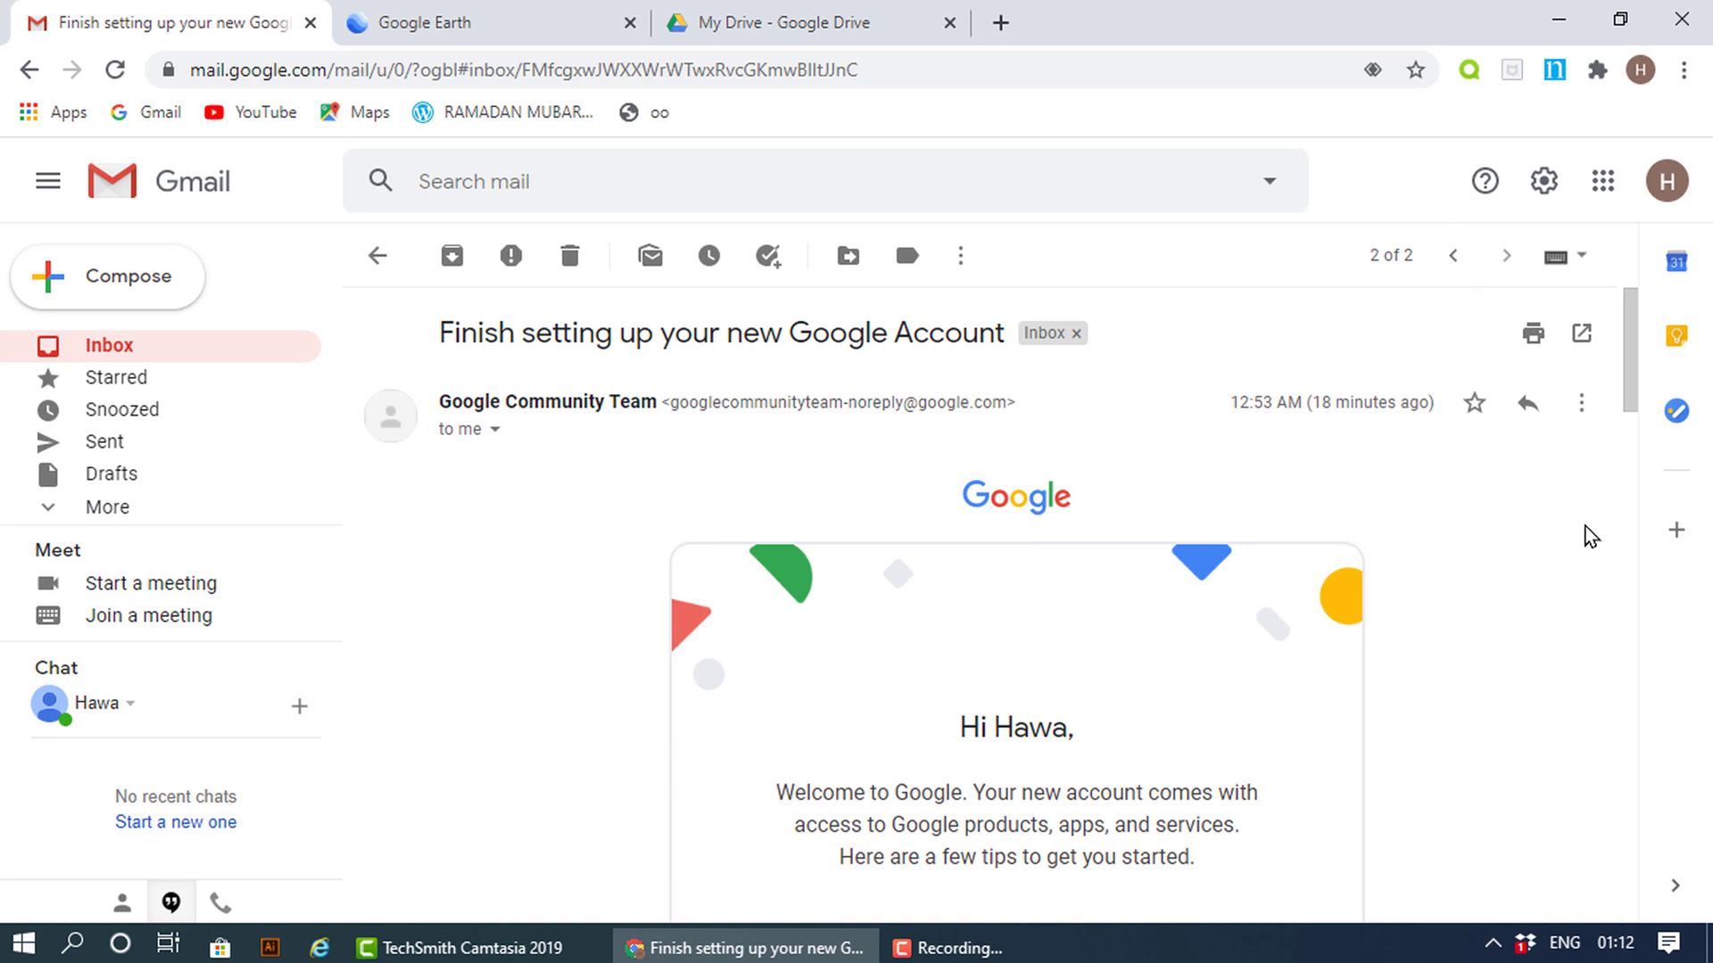